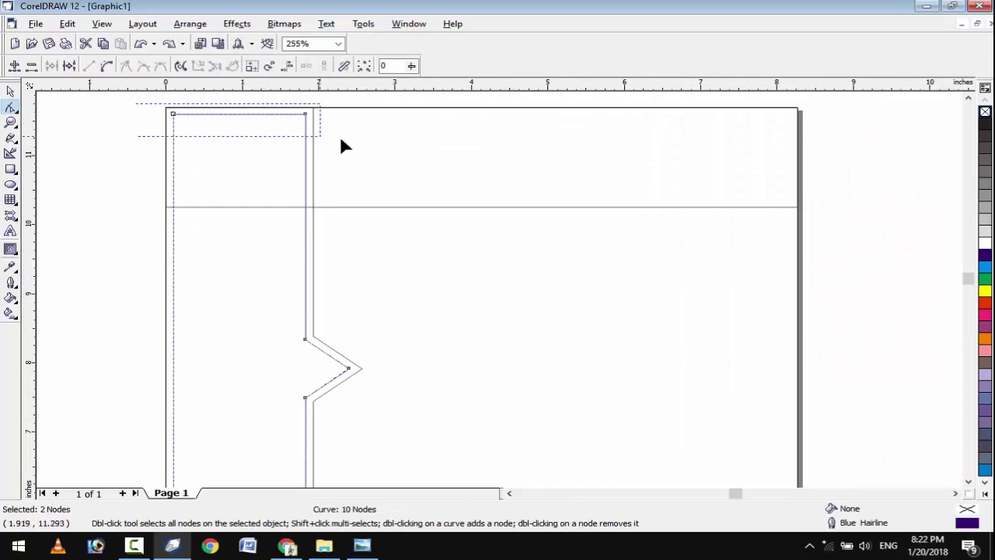
# - Move the inner arrow outline's top nodes up 0.2 in and its bottom nodes down 0.2 in, beyond the page edges
pyautogui.press('Up')
pyautogui.press('Up')
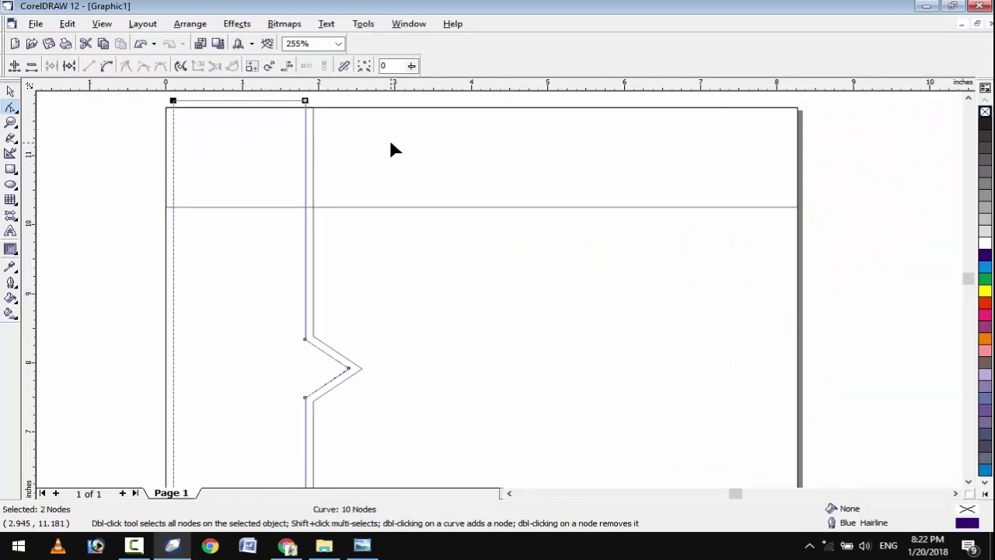
pyautogui.press('F4')
pyautogui.moveTo(142, 412); pyautogui.dragTo(321, 482)
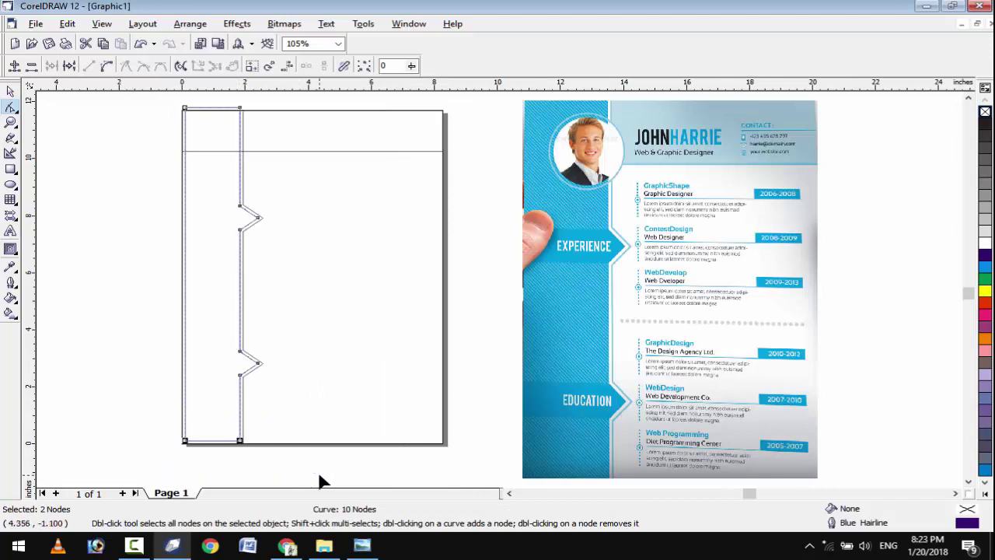
pyautogui.press('Down')
pyautogui.press('Down')
# - Move the inner outline's left-side nodes 0.4 in to the left, past the page's left edge
pyautogui.moveTo(148, 99); pyautogui.dragTo(66, 148)
pyautogui.press('Left')
pyautogui.press('Left')
pyautogui.press('Left')
pyautogui.press('Left')
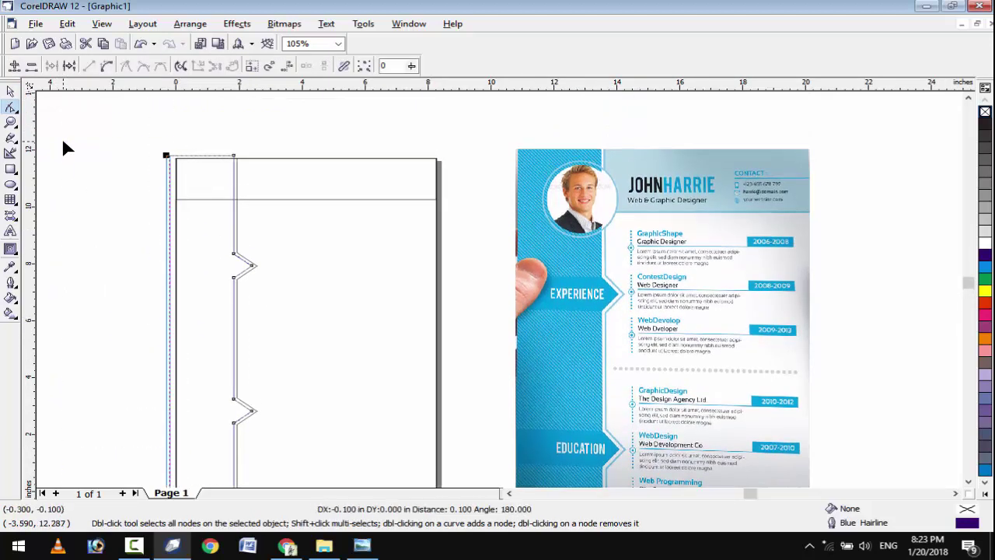
# - Intersect the extended inner shape with the page-sized rectangle and delete the original oversized shape
pyautogui.click(10, 91)
pyautogui.scroll(1, 135, 176)
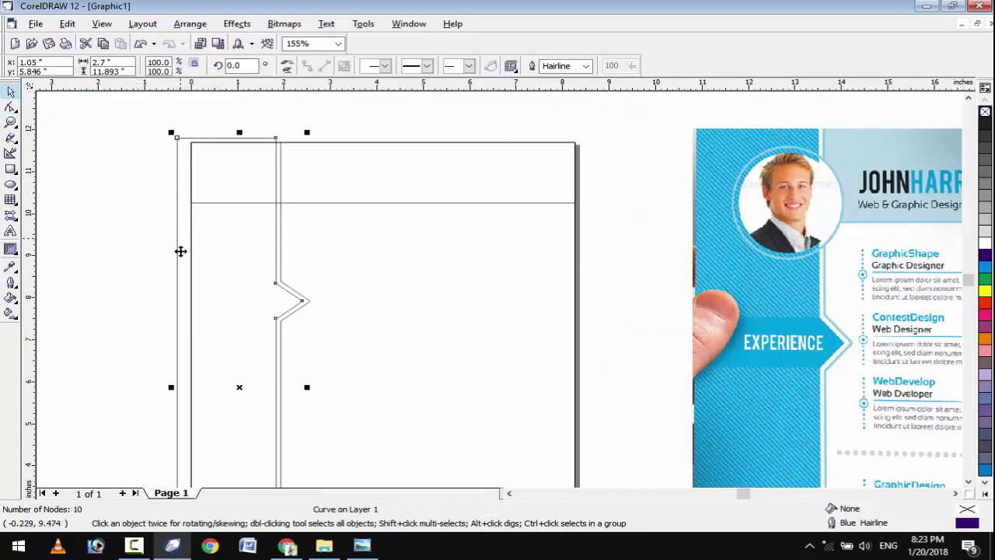
pyautogui.keyDown('shift'); pyautogui.click(548, 263); pyautogui.keyUp('shift')
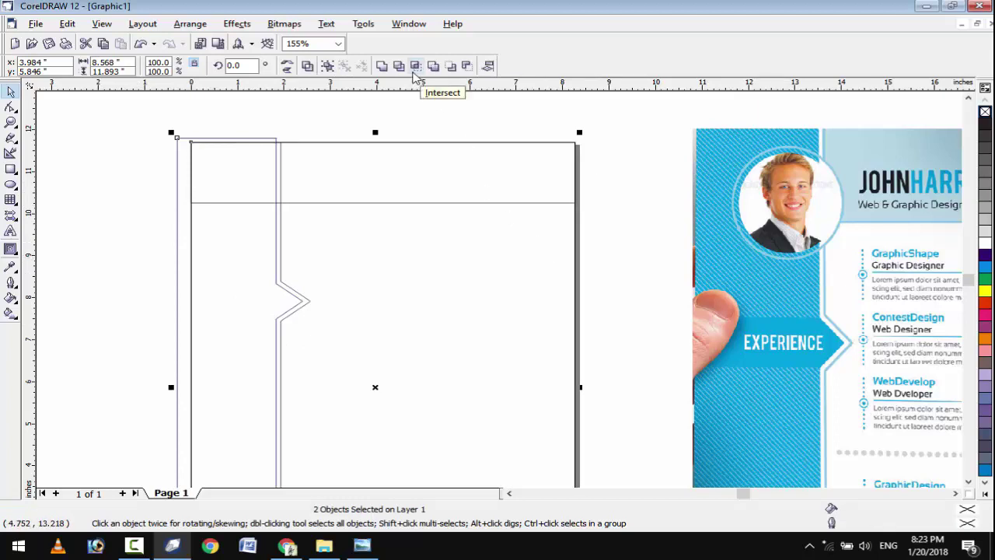
pyautogui.click(415, 69)
pyautogui.click(163, 176)
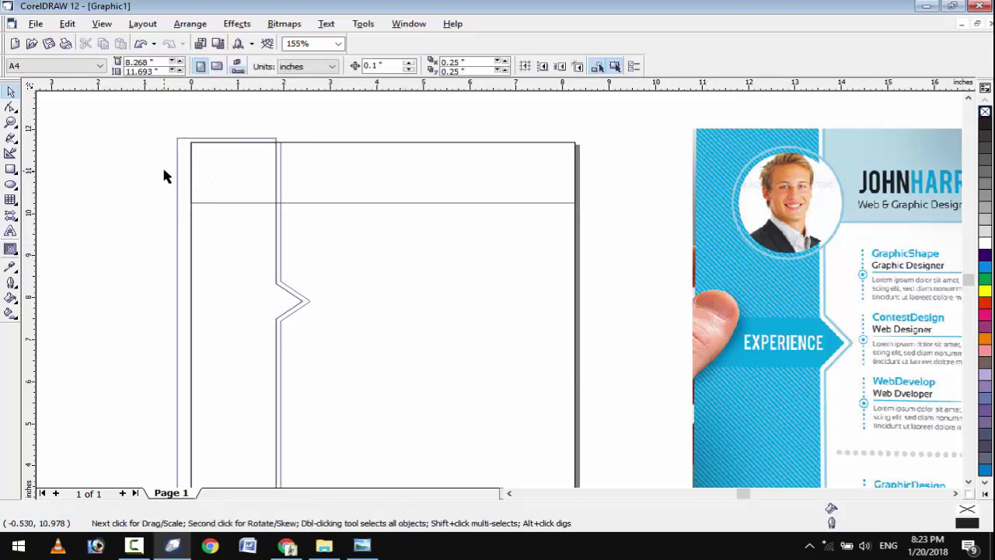
pyautogui.click(179, 173)
pyautogui.press('Delete')
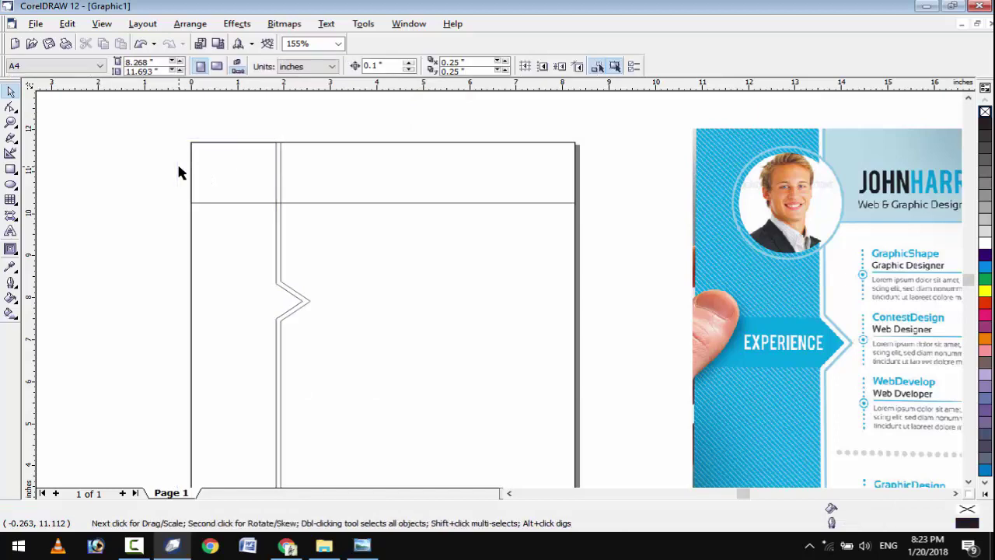
# - Fill the outer arrow-shaped sidebar with cyan and send it to the back
pyautogui.click(234, 278)
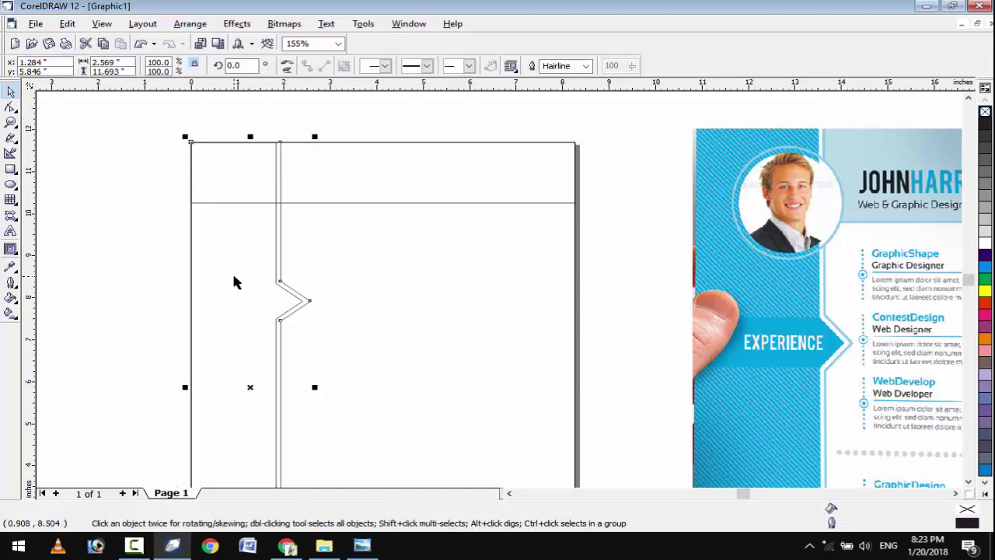
pyautogui.click(986, 268)
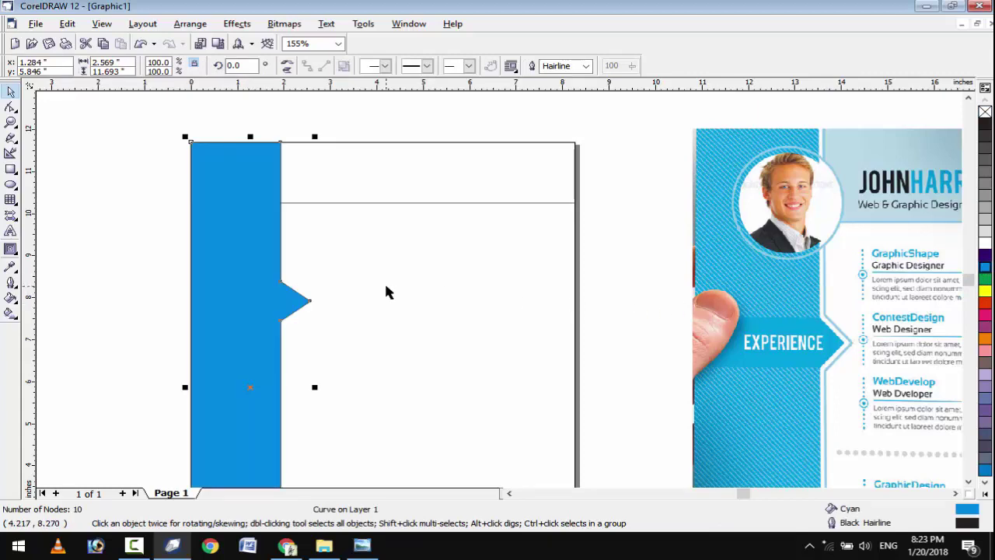
pyautogui.rightClick(259, 297)
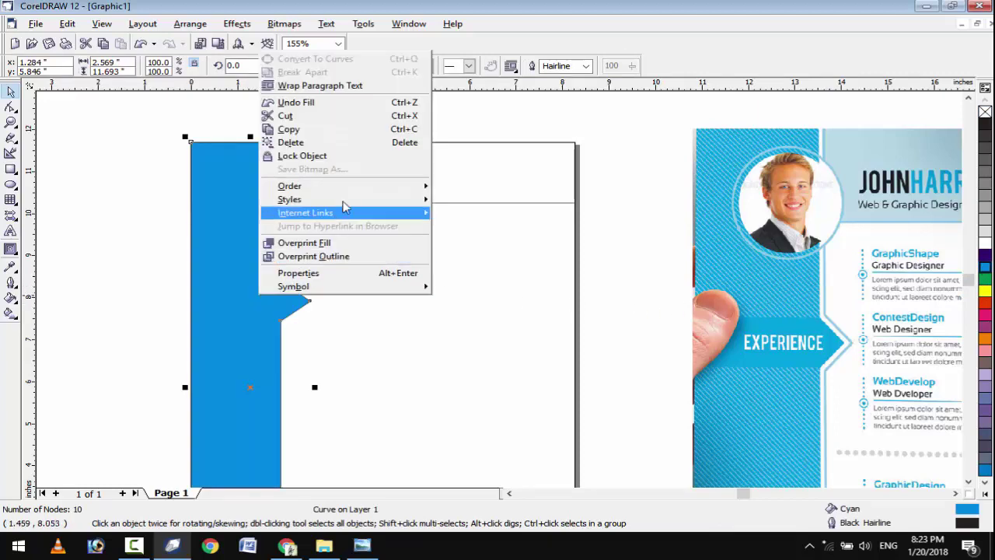
pyautogui.moveTo(393, 186)
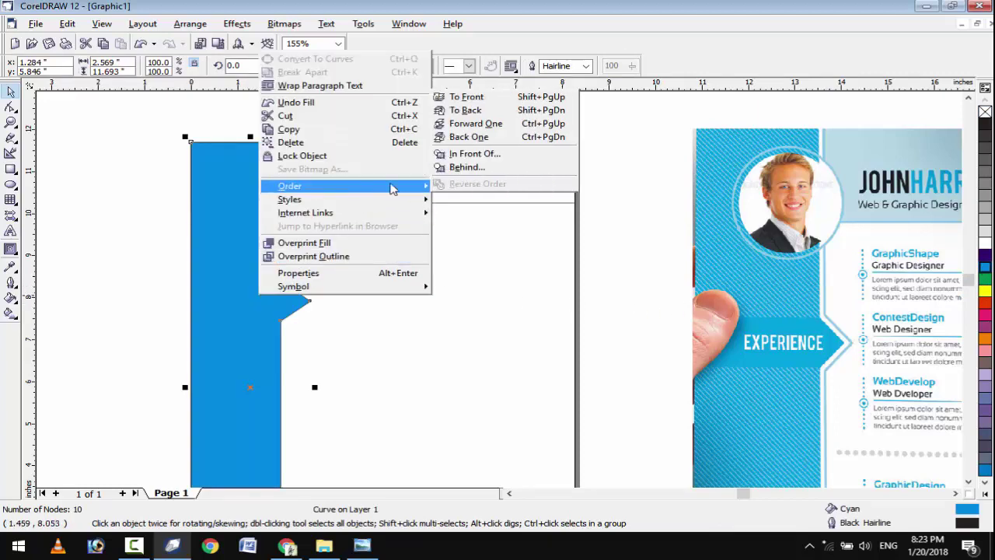
pyautogui.click(467, 111)
# - Fill the inner arrow-shaped sidebar with cyan
pyautogui.click(272, 237)
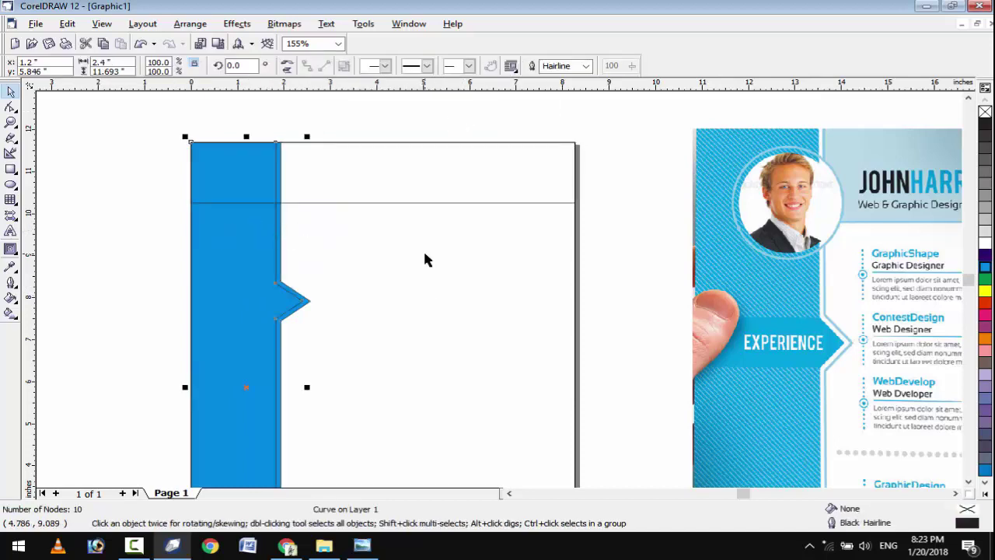
pyautogui.click(985, 267)
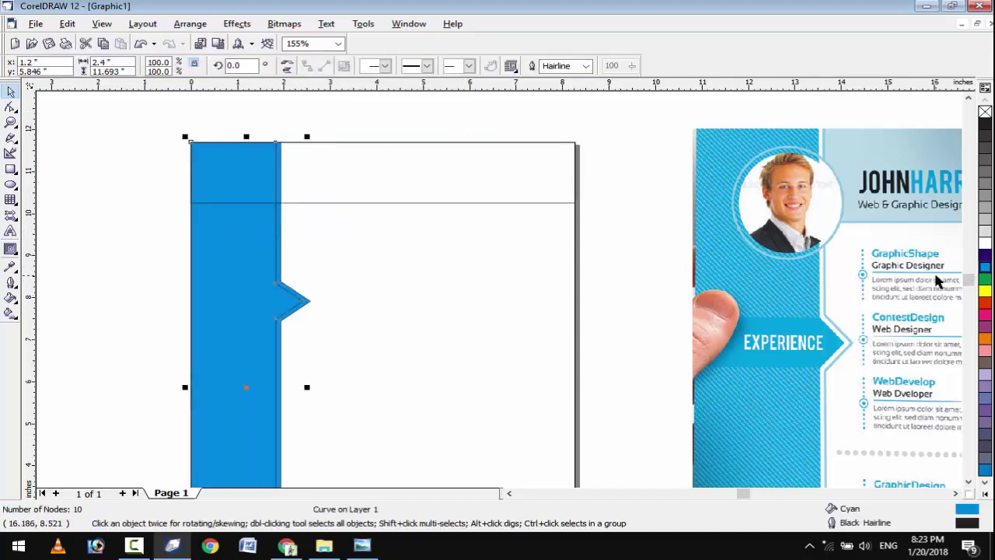
pyautogui.click(140, 287)
# - Remove the outer sidebar shape's fill and colour its outline cyan
pyautogui.scroll(3, 280, 315)
pyautogui.click(308, 318)
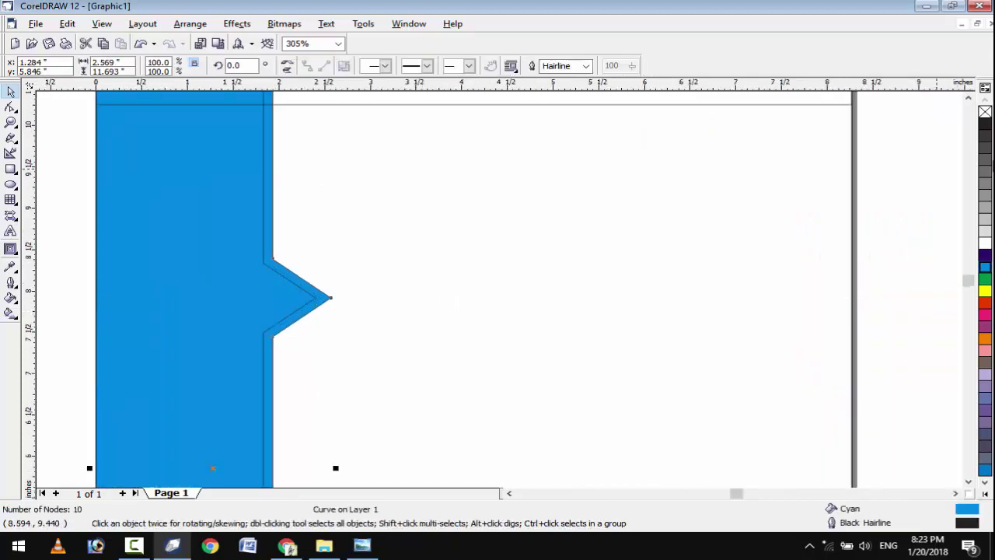
pyautogui.click(986, 113)
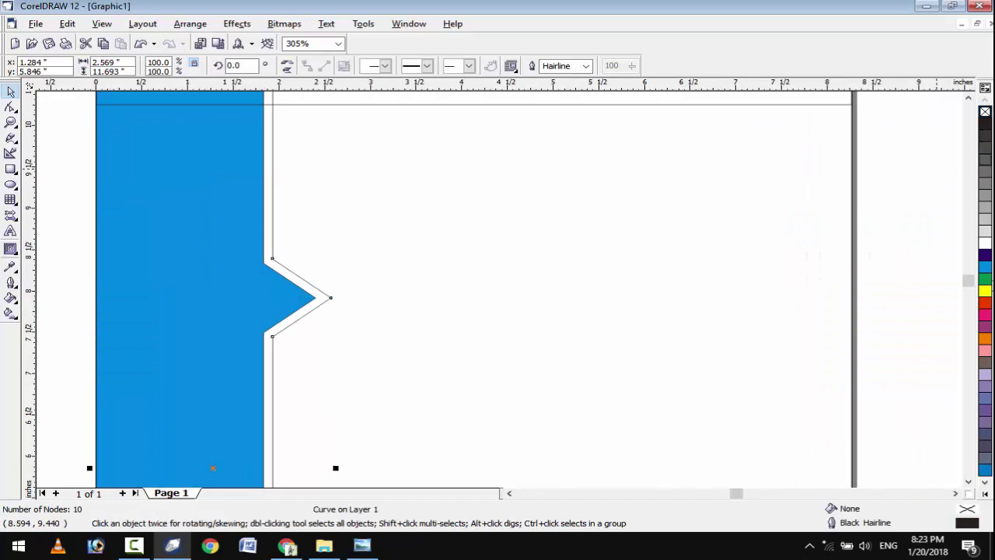
pyautogui.rightClick(985, 270)
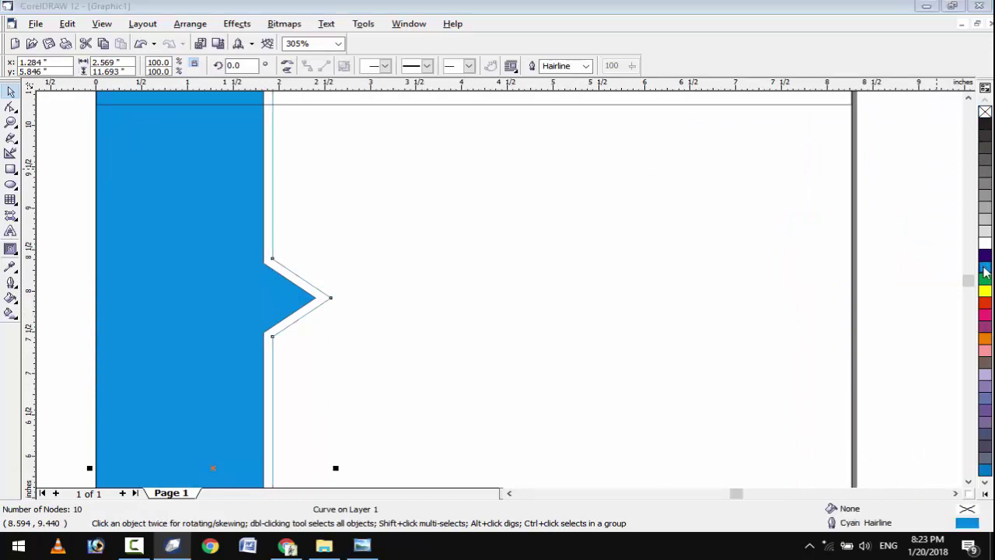
# - Give the outer sidebar shape an 8 pt outline placed behind the fill and scaling with the image
pyautogui.press('F12')
pyautogui.click(407, 198)
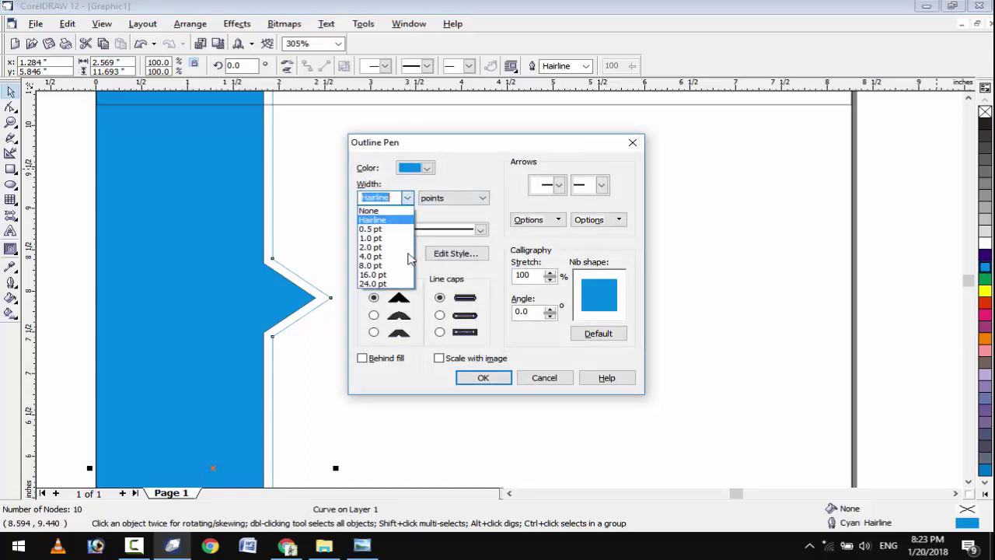
pyautogui.click(403, 267)
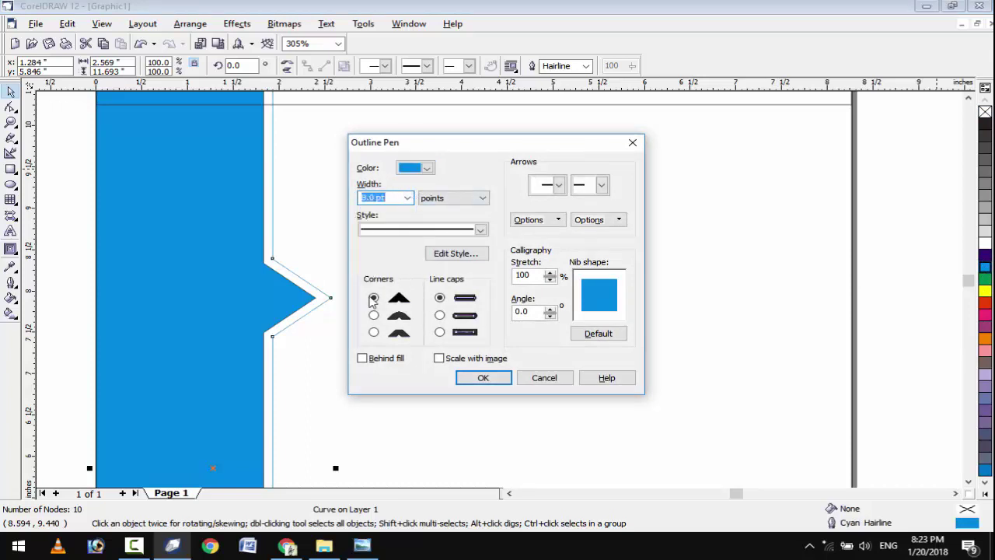
pyautogui.click(374, 360)
pyautogui.click(462, 361)
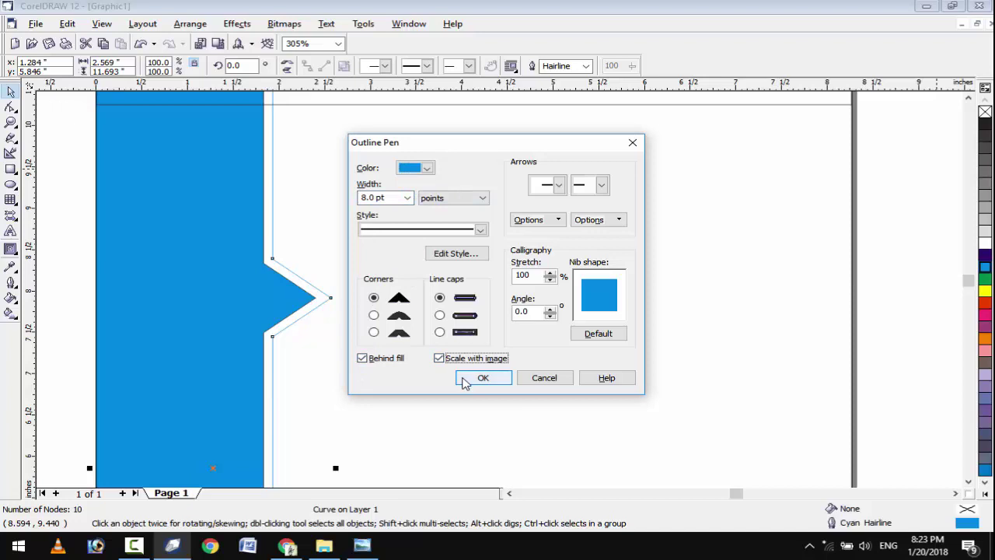
pyautogui.click(475, 378)
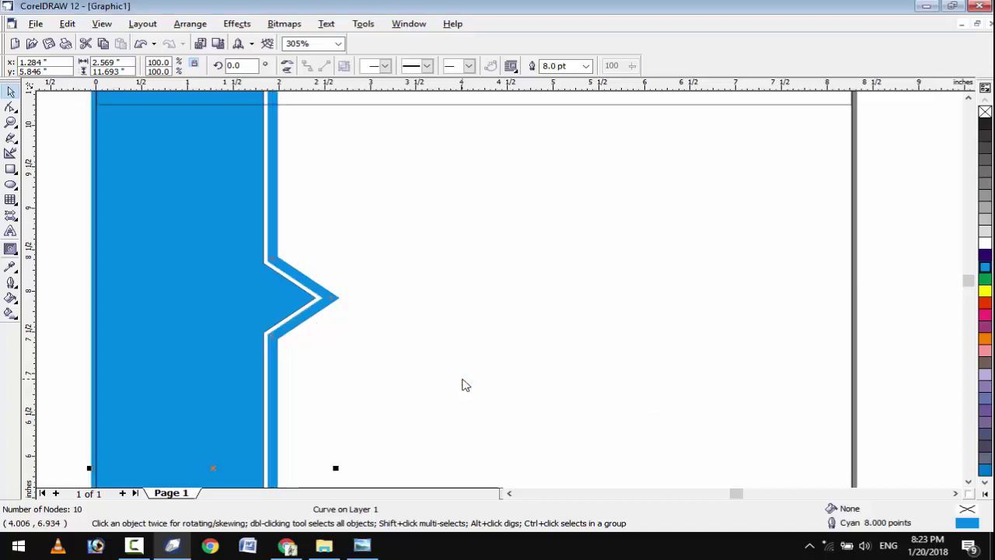
# - Set the outer sidebar shape's outline width to 4 pt
pyautogui.press('F12')
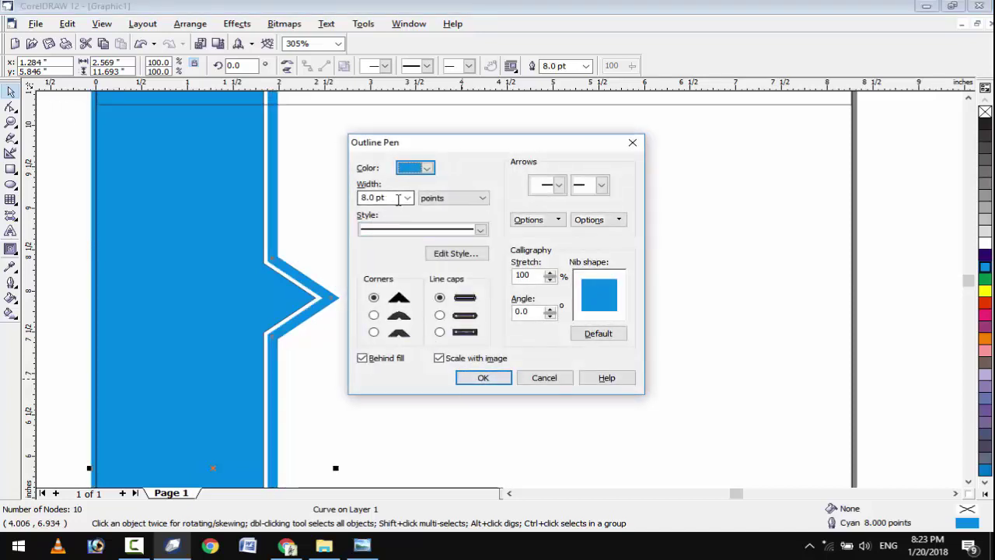
pyautogui.write('4')
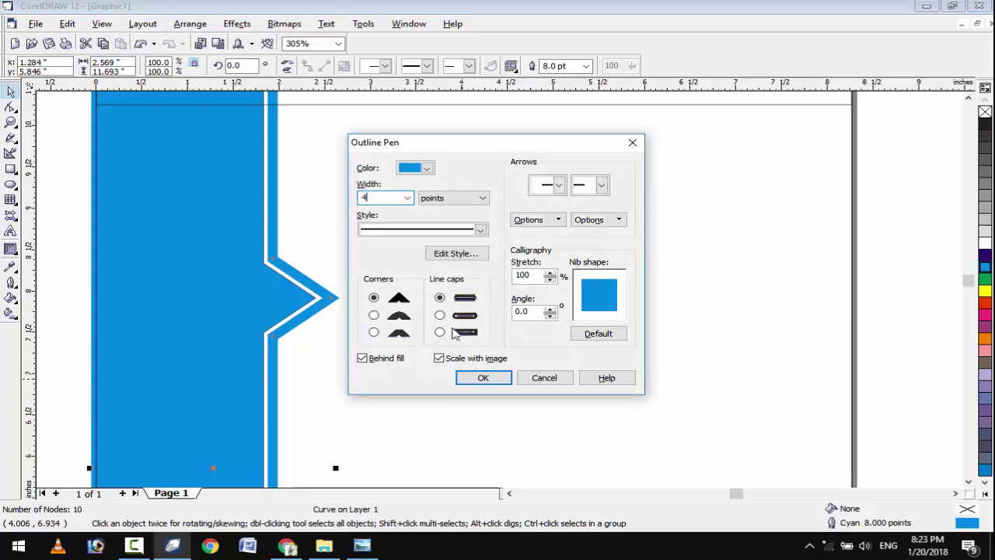
pyautogui.click(501, 378)
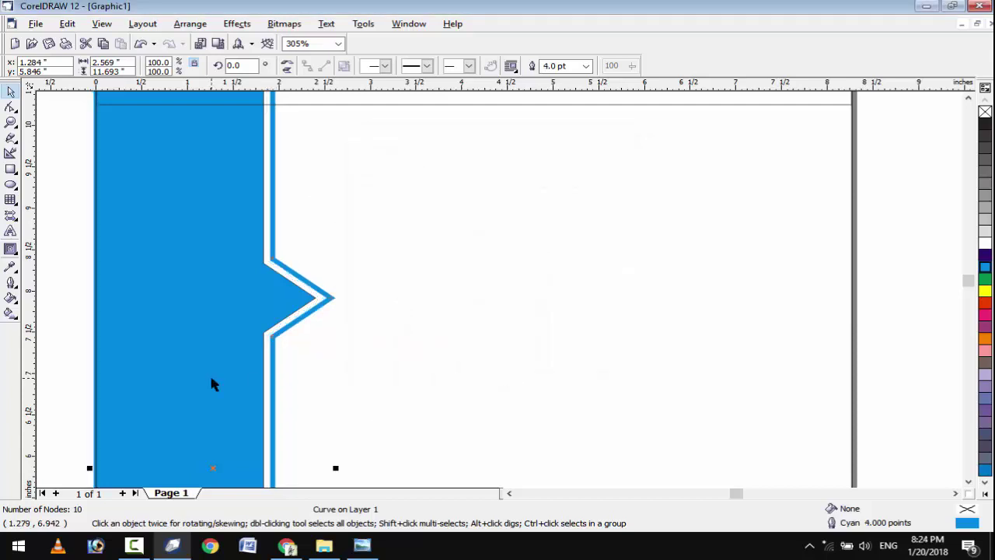
# - Remove the outline from the cyan inner sidebar shape and deselect it
pyautogui.press('F4')
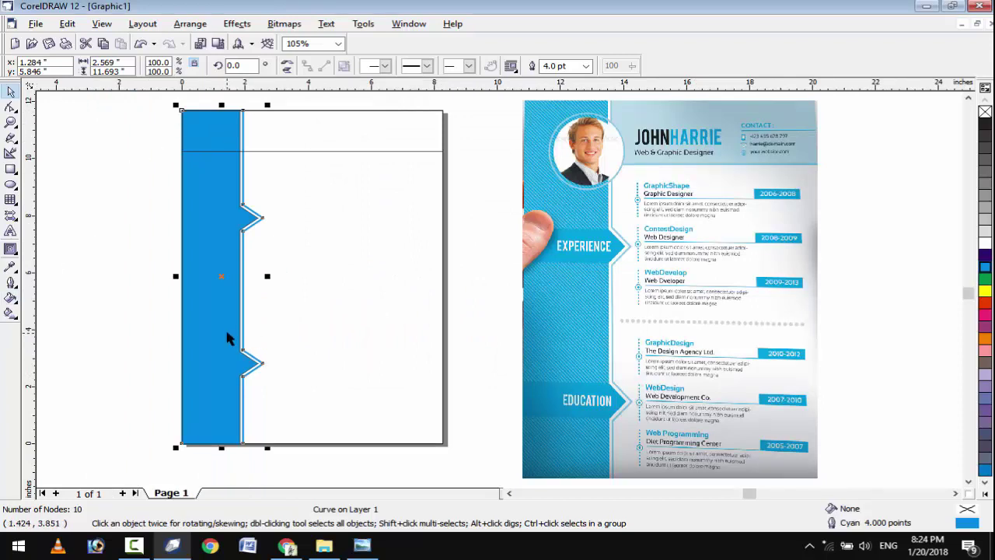
pyautogui.scroll(1, 228, 338)
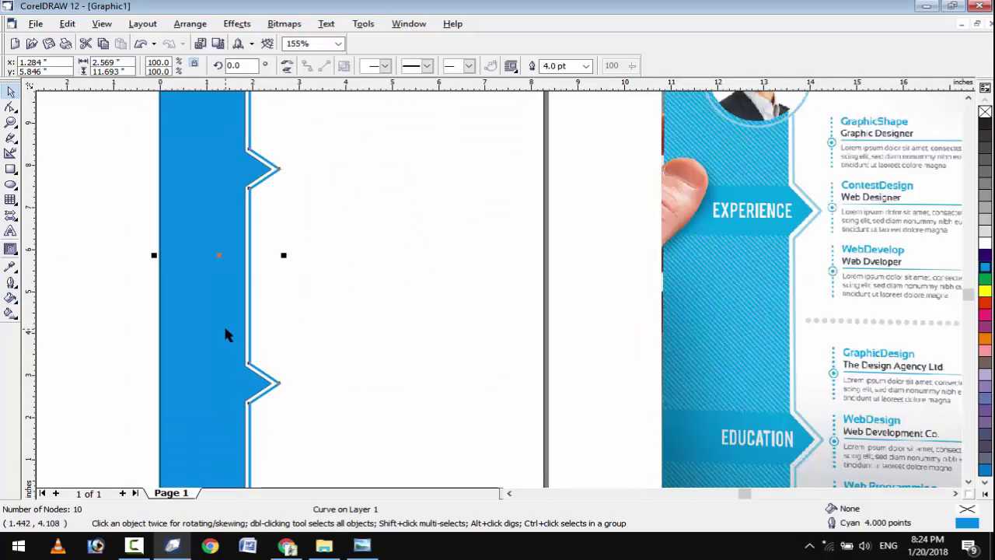
pyautogui.click(224, 325)
pyautogui.rightClick(985, 112)
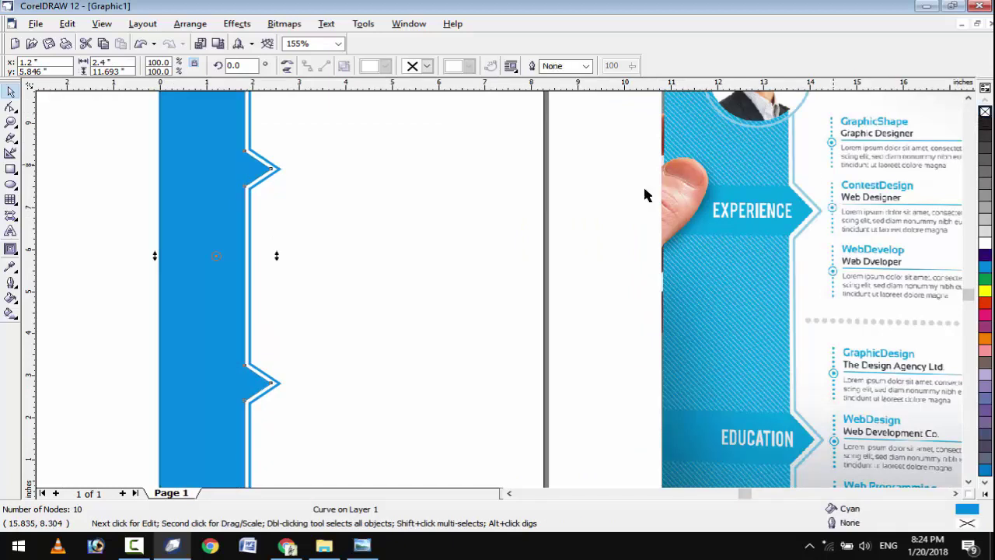
pyautogui.click(585, 224)
# - Draw a rectangle about 0.78 by 0.84 in against the base of the upper arrow, matching the arrow's height
pyautogui.scroll(-1, 585, 224)
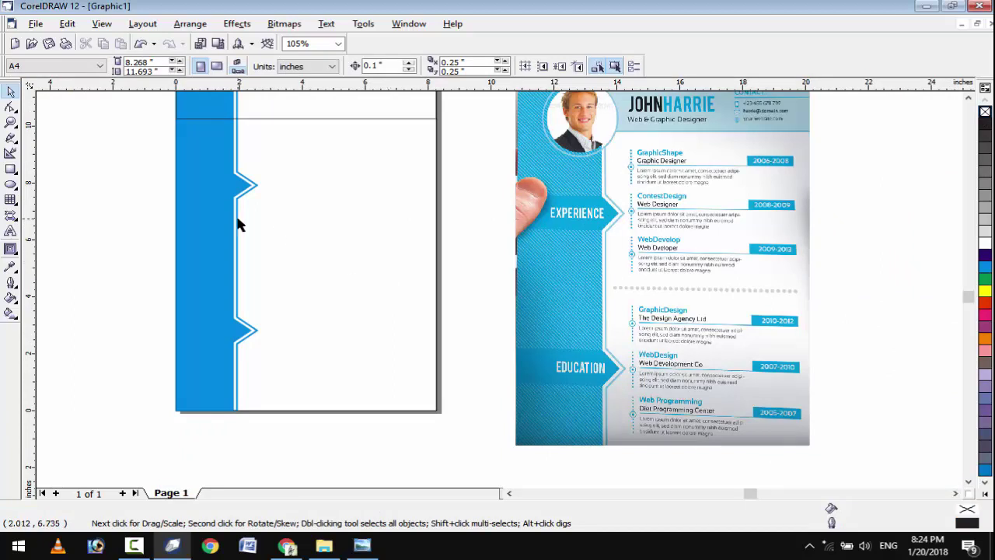
pyautogui.scroll(2, 89, 144)
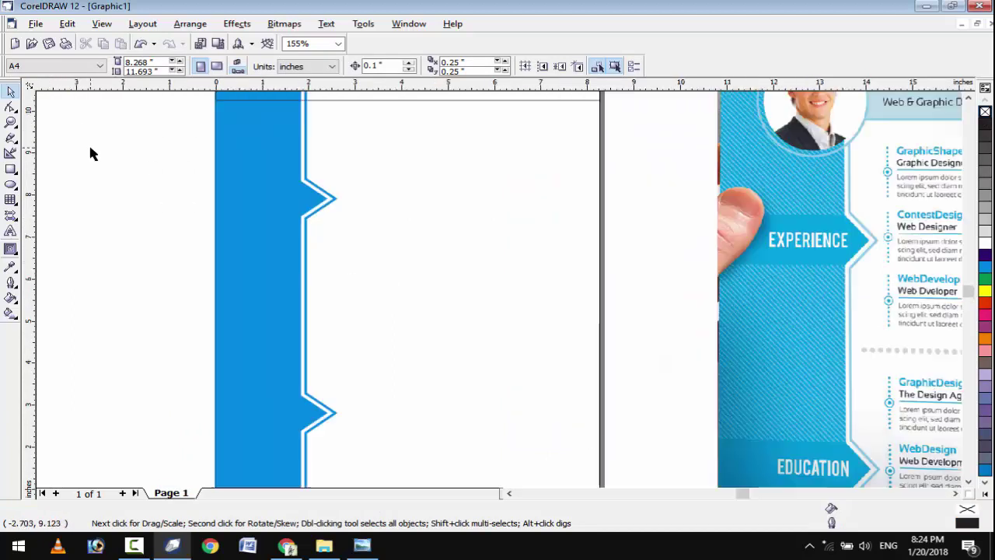
pyautogui.click(12, 172)
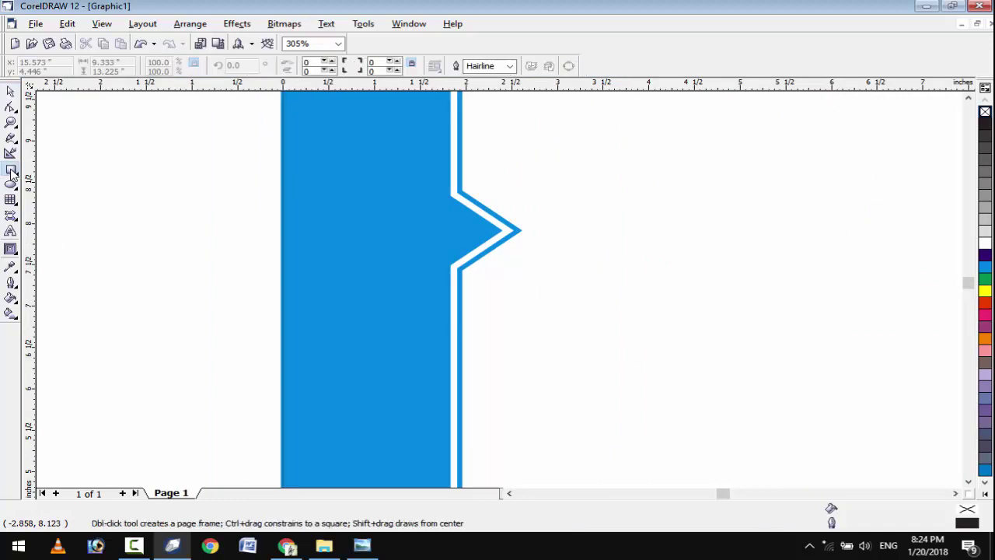
pyautogui.scroll(2, 505, 204)
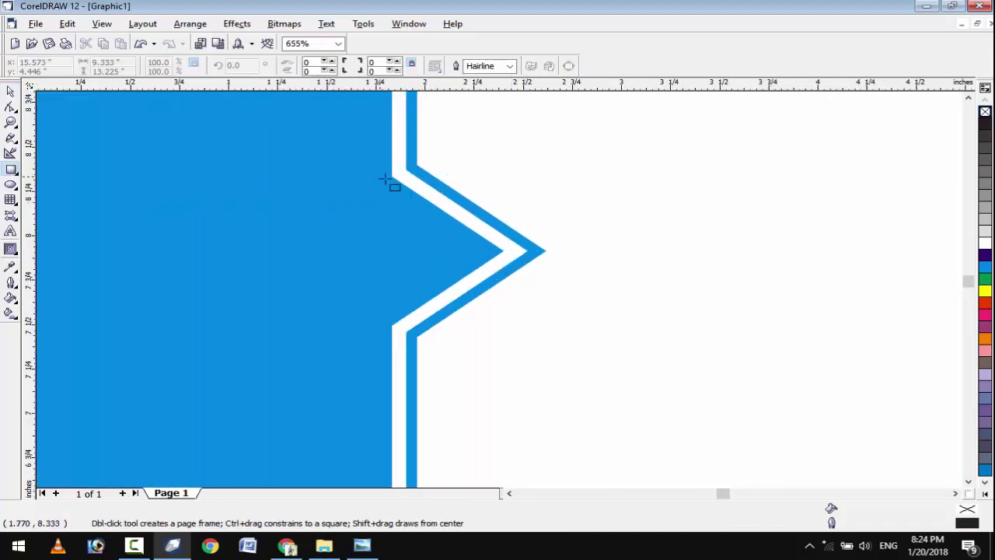
pyautogui.scroll(2, 382, 180)
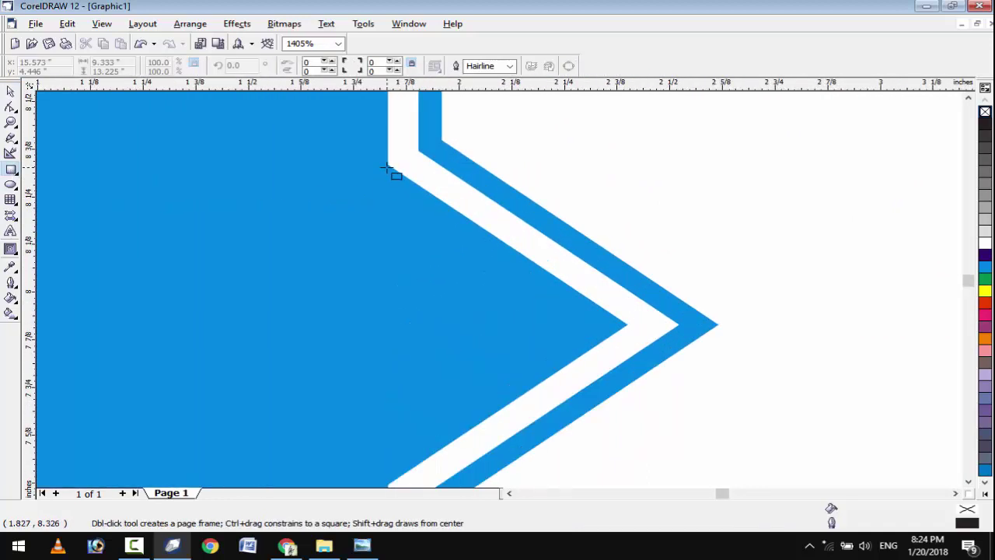
pyautogui.moveTo(387, 165); pyautogui.dragTo(191, 428)
pyautogui.scroll(-1, 179, 381)
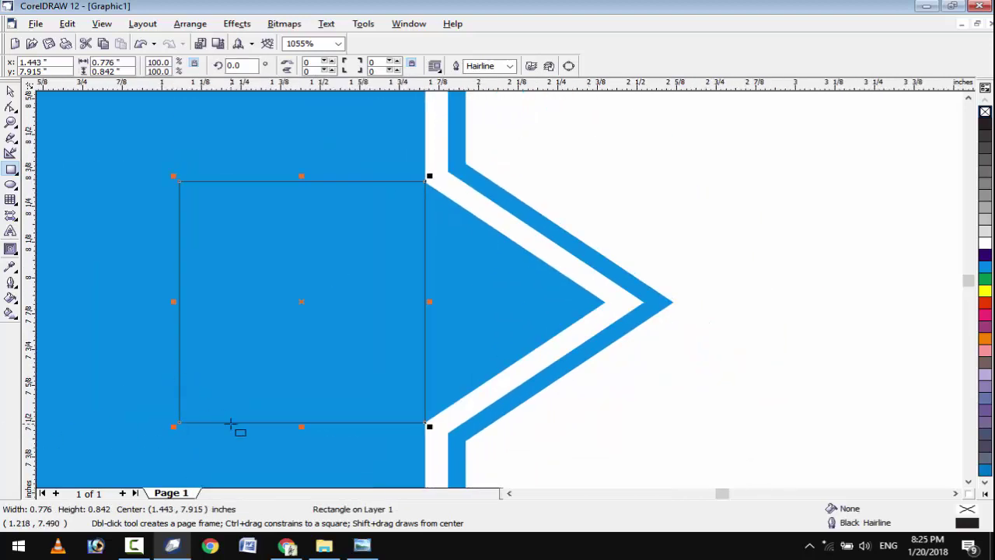
# - Stretch the rectangle to the sidebar's left edge, about 1.86 in wide, and convert it to curves
pyautogui.press('F4')
pyautogui.press('space')
pyautogui.scroll(4, 167, 191)
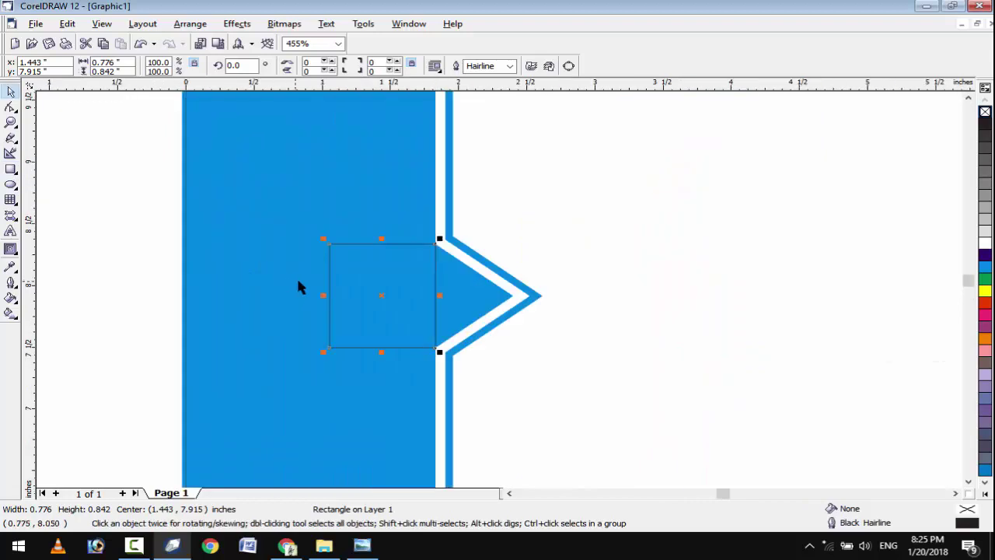
pyautogui.moveTo(325, 298); pyautogui.dragTo(178, 297)
pyautogui.scroll(1, 74, 180)
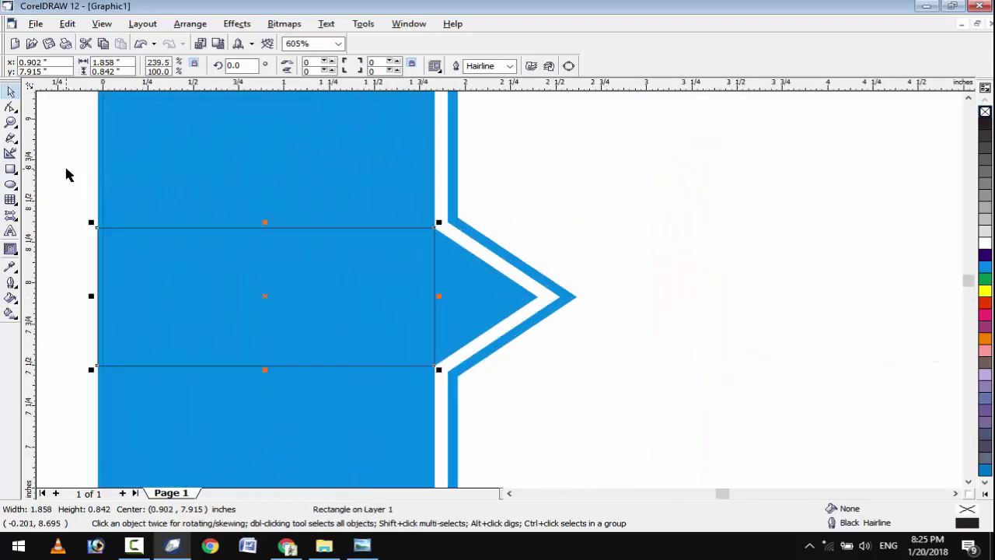
pyautogui.hotkey('ctrl', 'q')
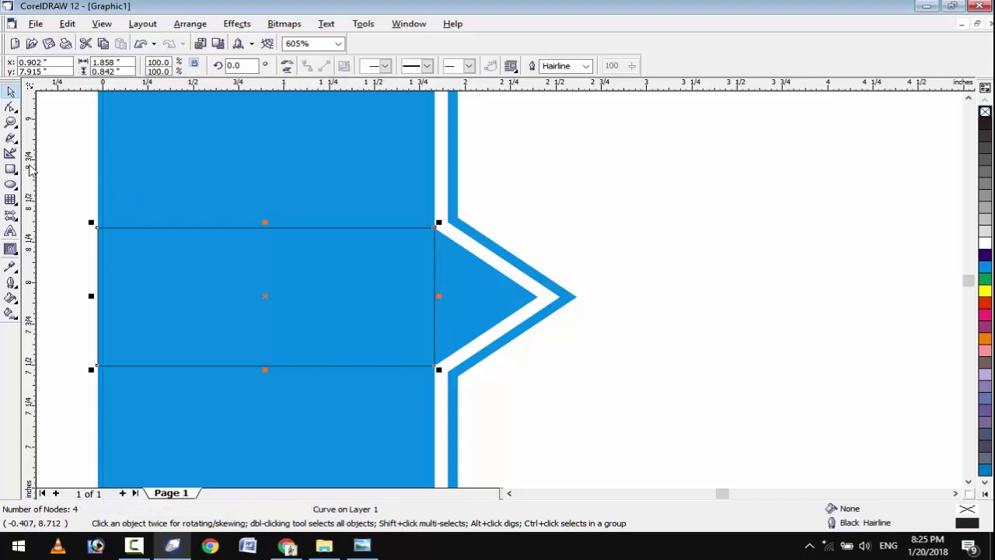
# - Add a node at the middle of the rectangle's right edge and move it out to the upper arrow's tip
pyautogui.click(10, 106)
pyautogui.scroll(1, 451, 304)
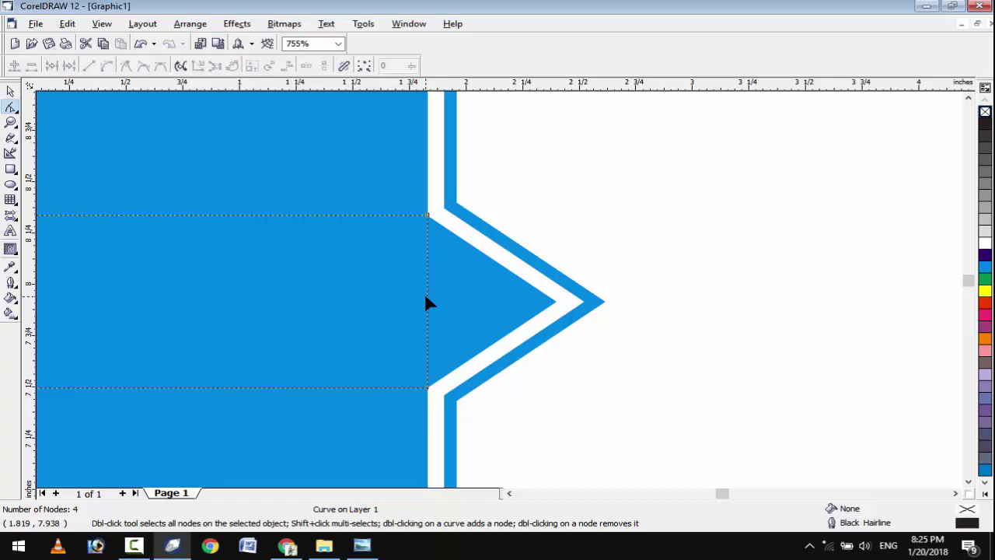
pyautogui.doubleClick(429, 301)
pyautogui.moveTo(428, 300); pyautogui.dragTo(558, 304)
pyautogui.scroll(-3, 512, 305)
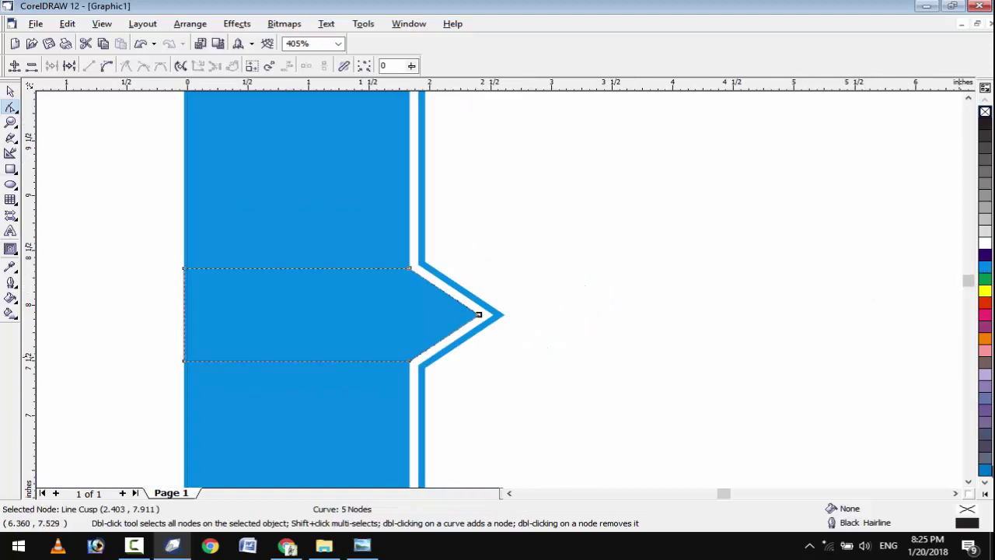
# - Fill the upper arrow banner with Sky Blue and remove its outline
pyautogui.click(986, 470)
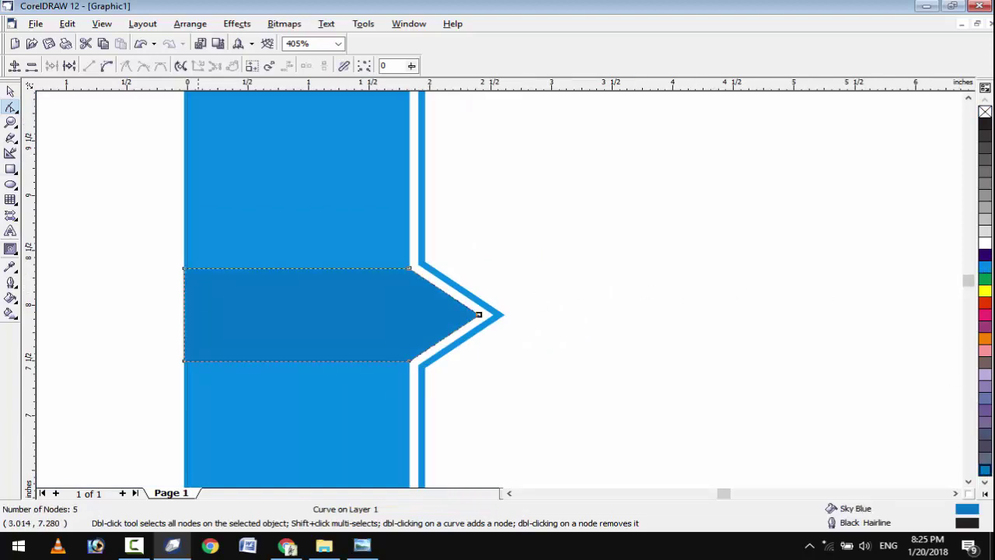
pyautogui.click(10, 91)
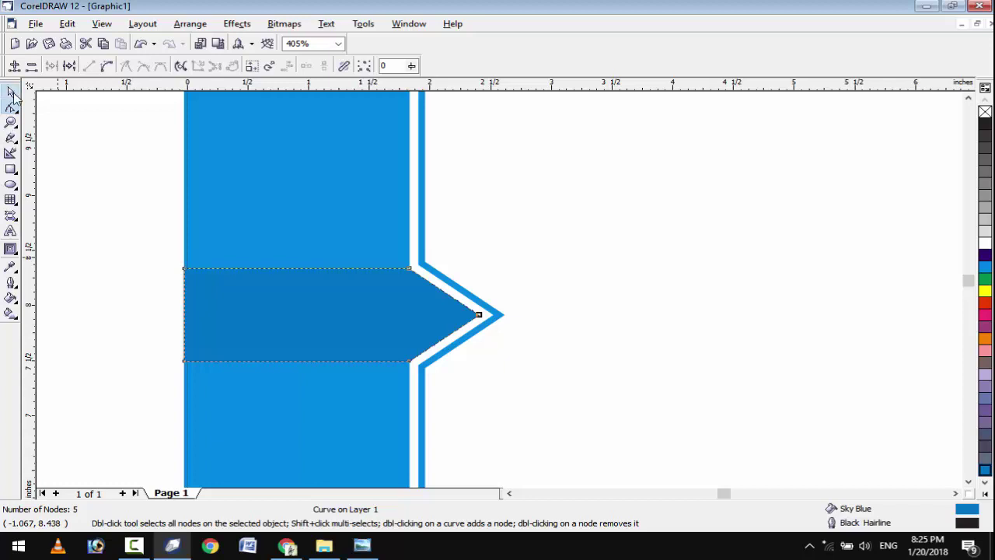
pyautogui.rightClick(985, 112)
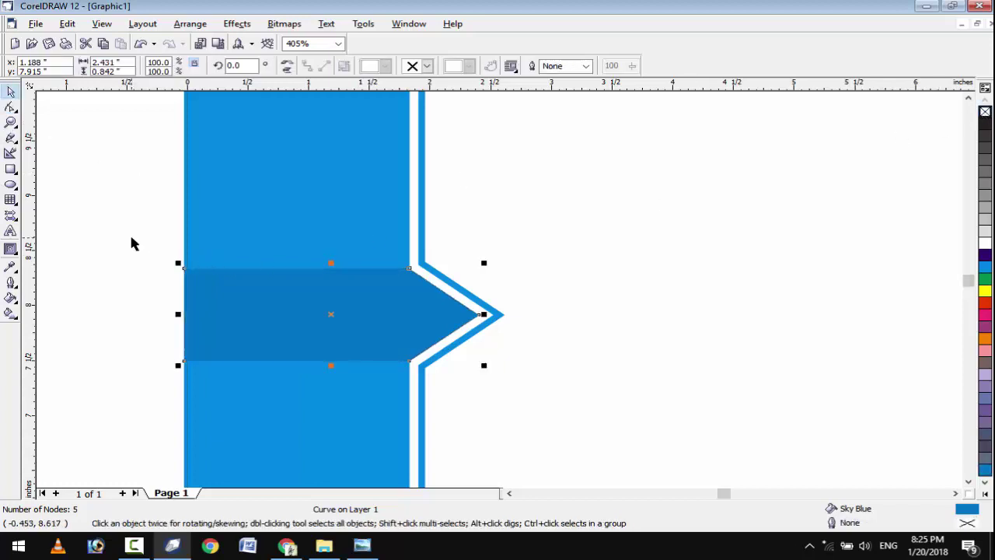
# - Duplicate the upper arrow banner and move the copy down onto the sidebar's lower arrow
pyautogui.scroll(-3, 131, 239)
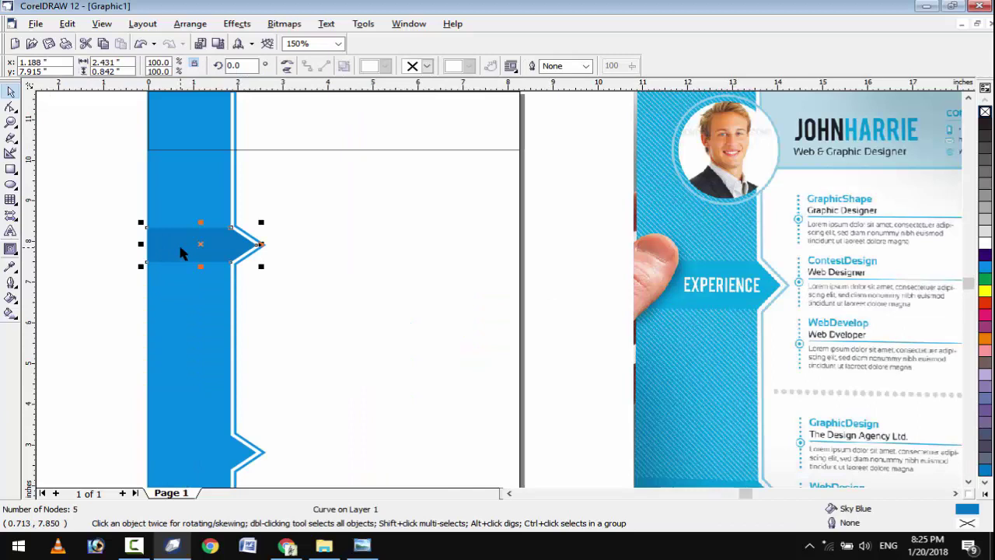
pyautogui.press('Up')
pyautogui.press('Right')
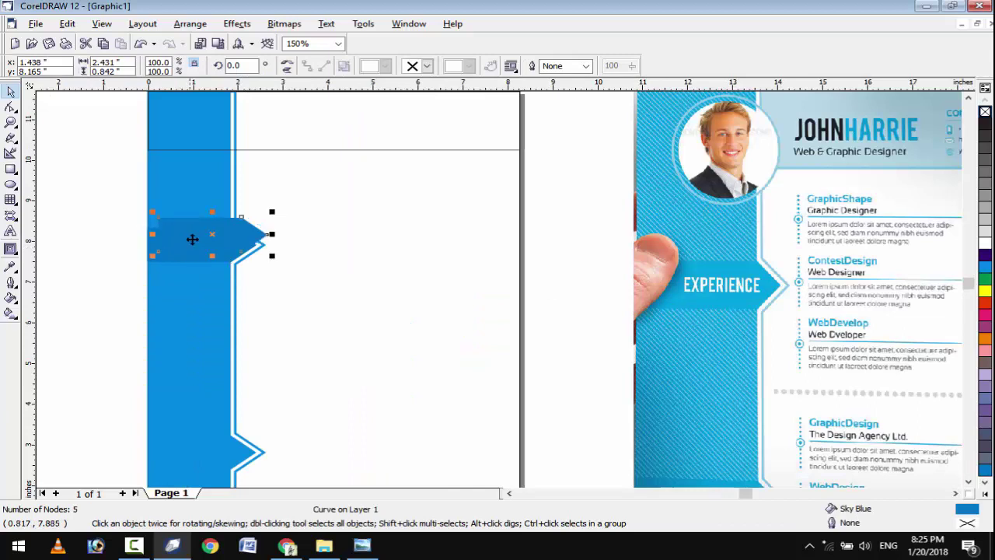
pyautogui.moveTo(204, 238); pyautogui.dragTo(188, 449)
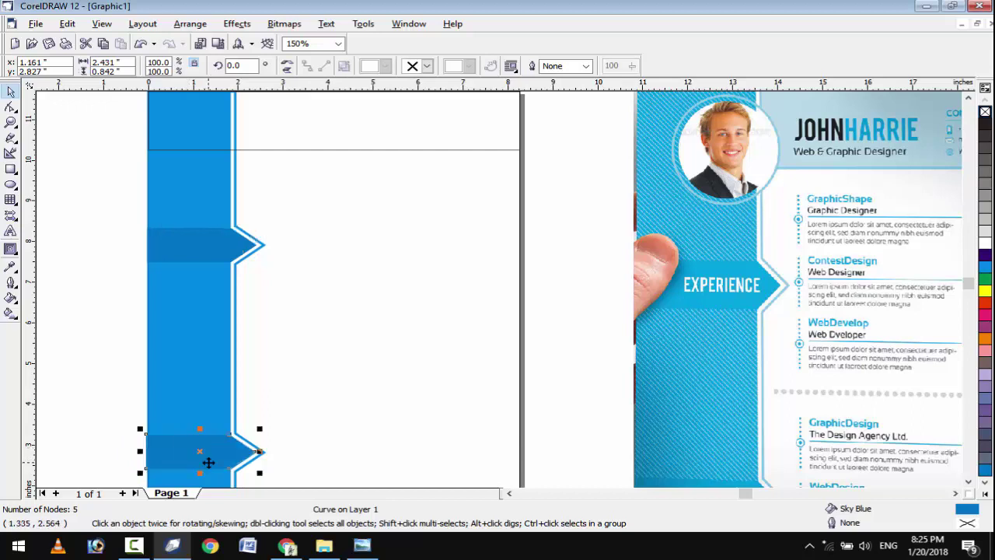
# - Adjust the lower banner's position so its tip and edges match the sidebar's lower arrow, then deselect it
pyautogui.scroll(-1, 208, 463)
pyautogui.scroll(3, 210, 412)
pyautogui.scroll(1, 264, 253)
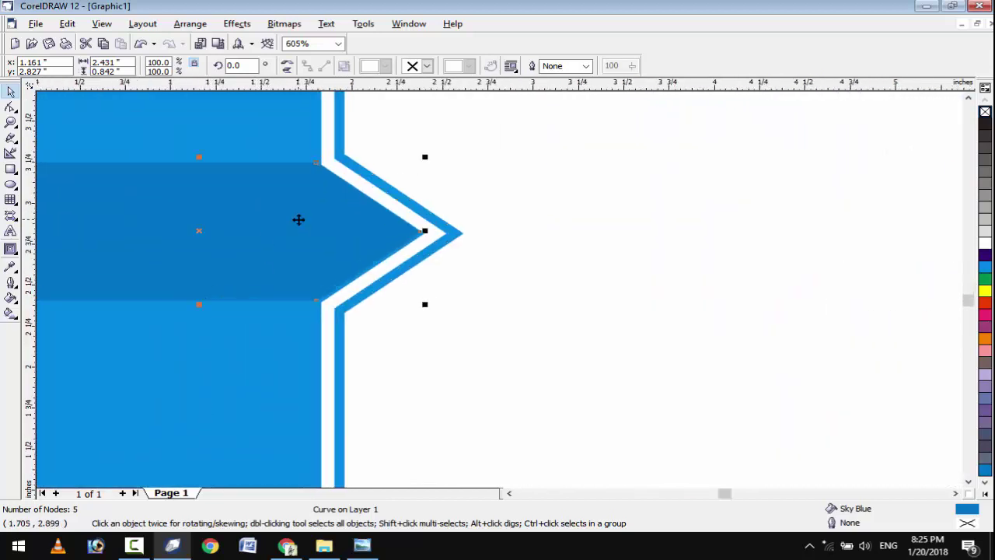
pyautogui.scroll(2, 303, 220)
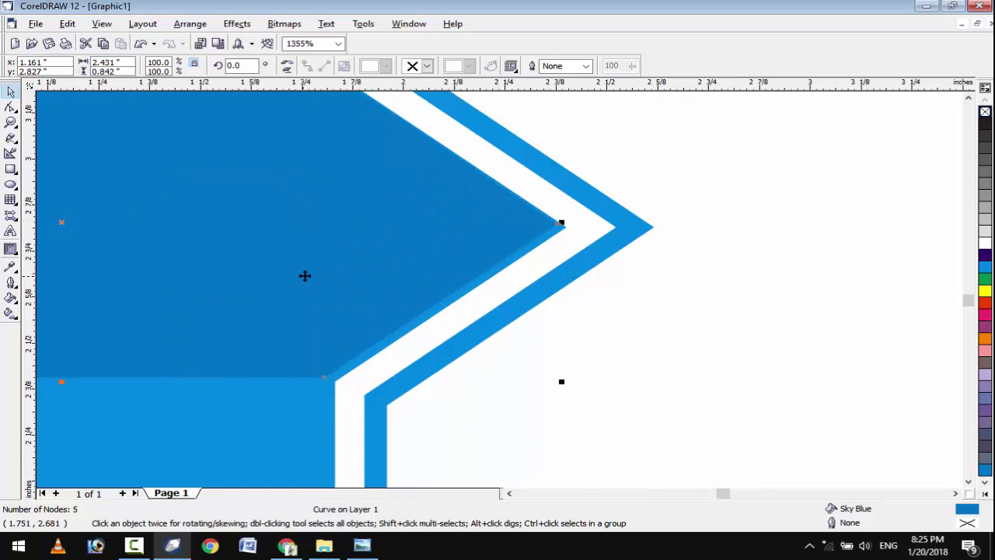
pyautogui.moveTo(316, 274); pyautogui.dragTo(315, 277)
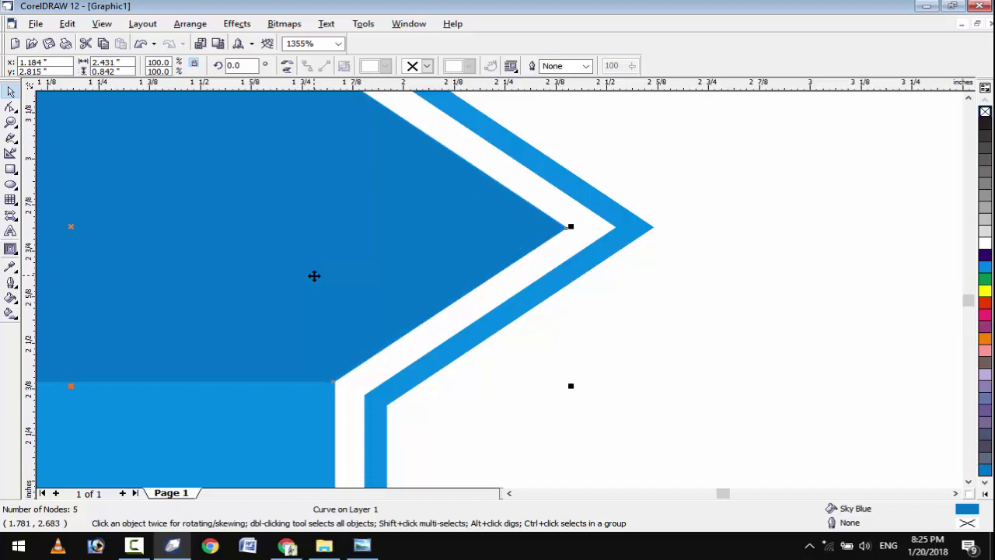
pyautogui.press('F4')
pyautogui.click(146, 256)
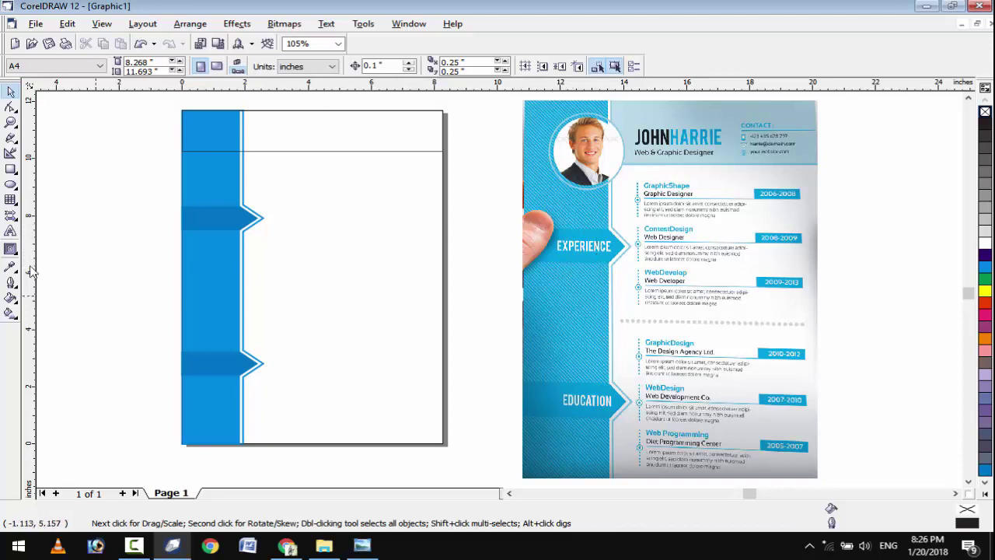
# - Change the inner sidebar shape's fill to a lighter blue, C:52 M:2 Y:5 K:0
pyautogui.click(207, 286)
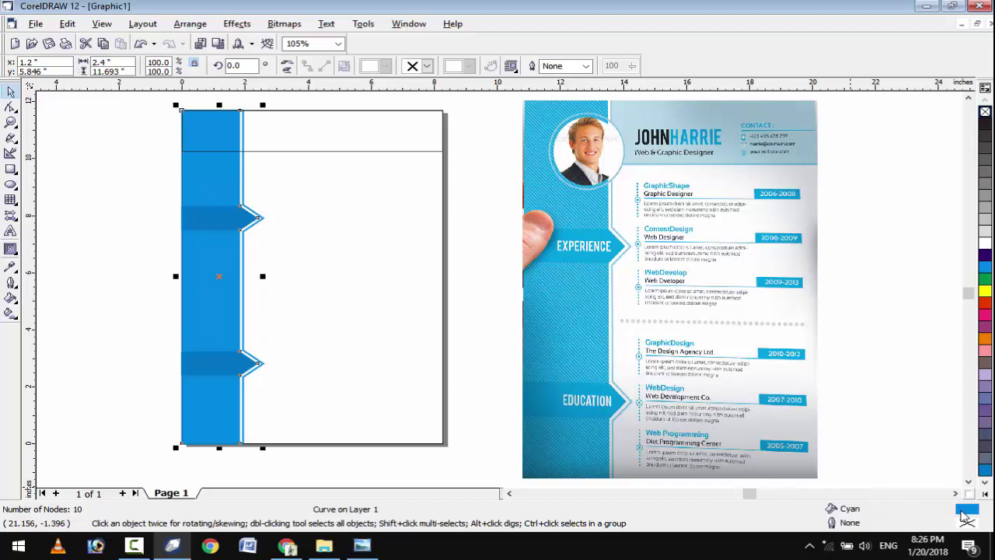
pyautogui.doubleClick(965, 510)
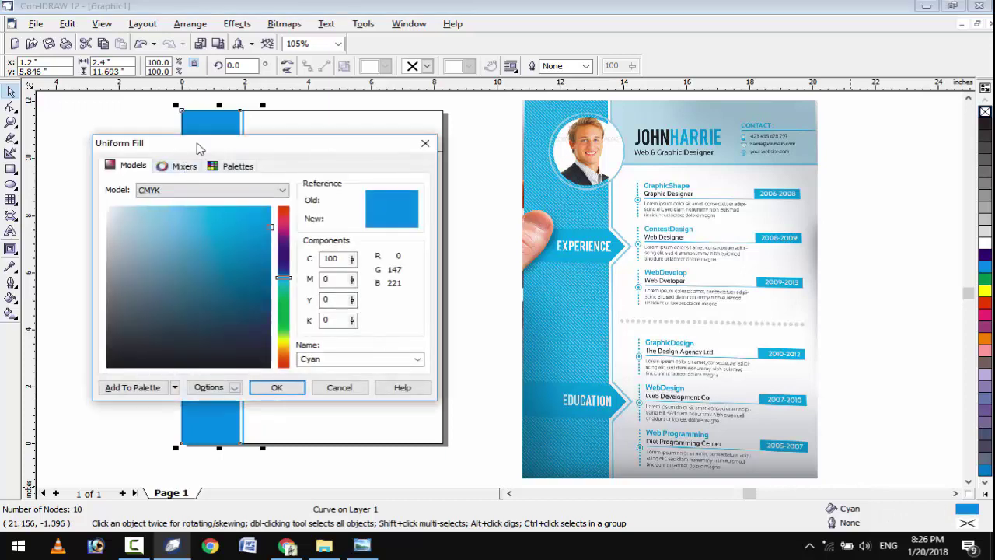
pyautogui.moveTo(197, 148); pyautogui.dragTo(589, 158)
pyautogui.click(594, 227)
pyautogui.click(592, 231)
pyautogui.click(669, 397)
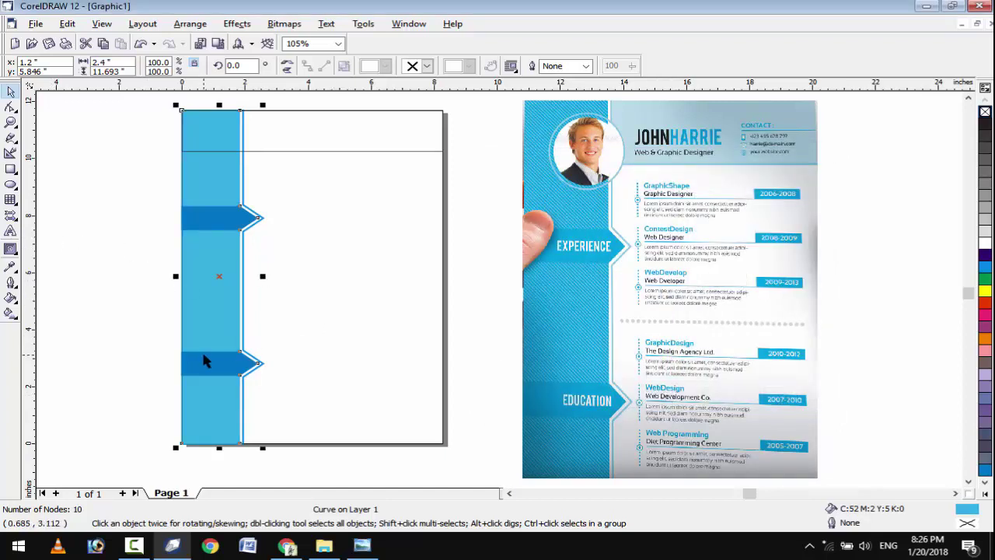
# - Draw a straight diagonal line, sloping down to the right, with the Bezier tool in the empty area left of the page
pyautogui.scroll(2, 204, 361)
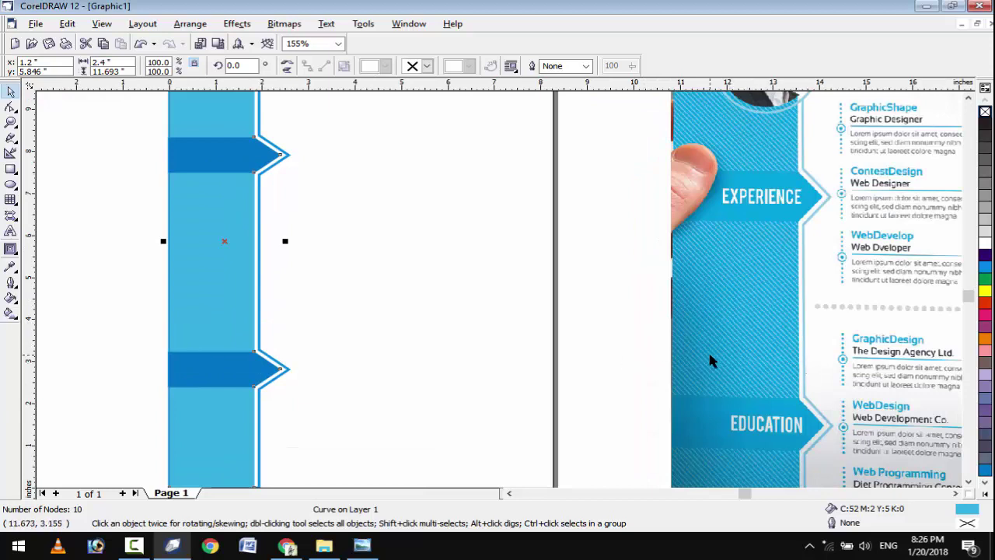
pyautogui.scroll(-3, 443, 303)
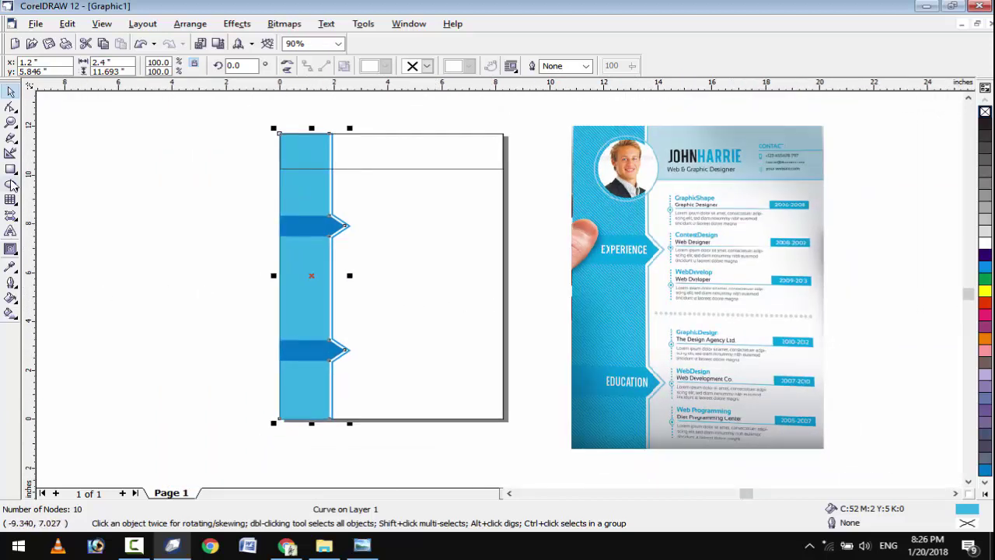
pyautogui.click(11, 138)
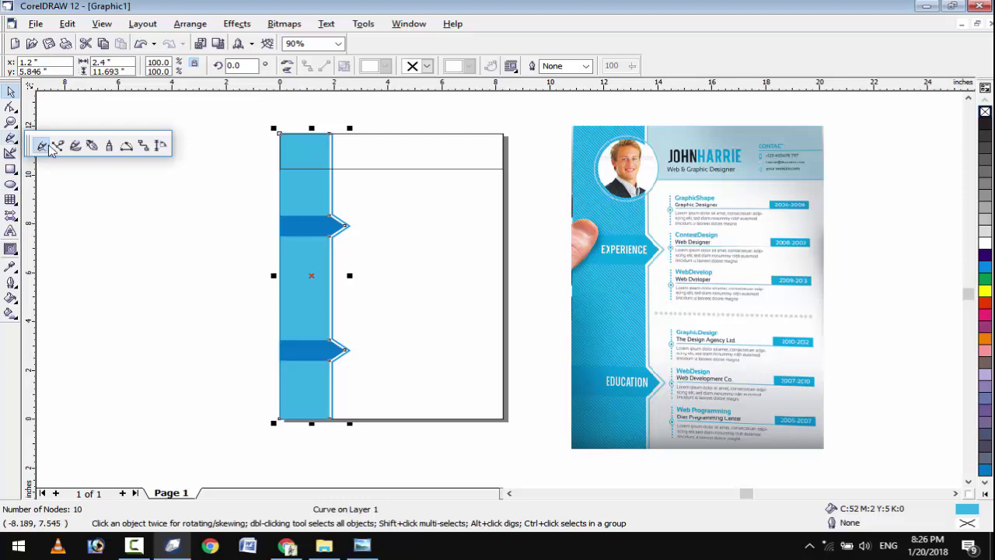
pyautogui.click(56, 146)
pyautogui.click(126, 146)
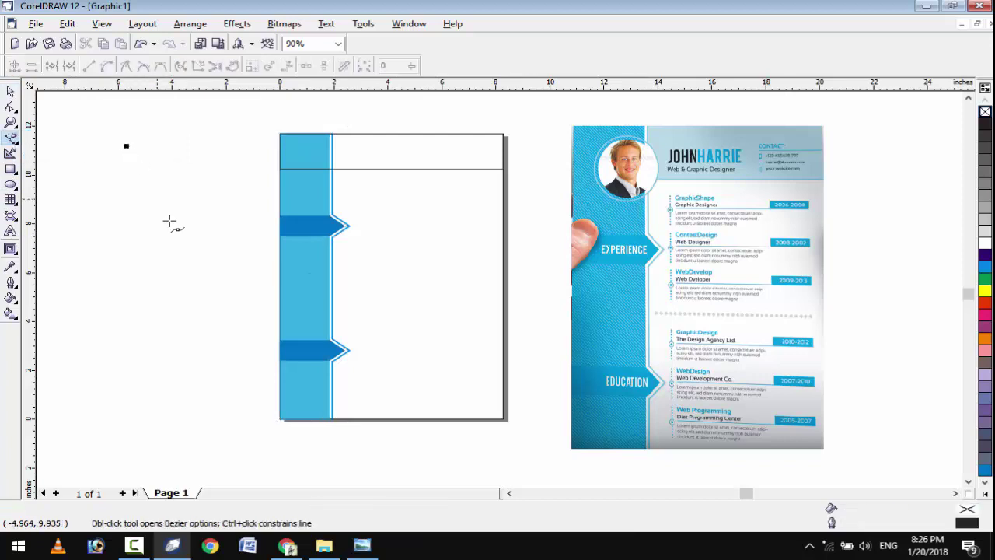
pyautogui.click(216, 274)
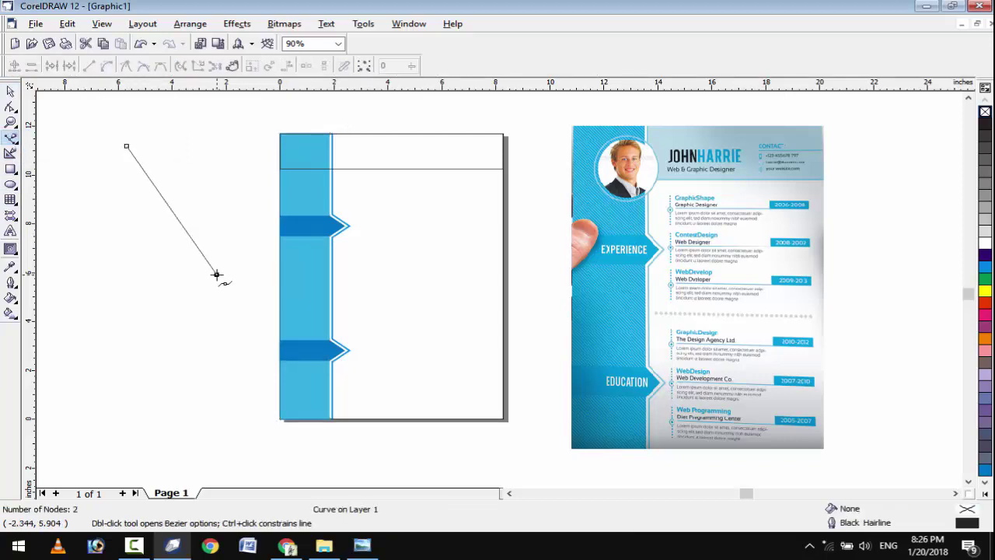
pyautogui.click(10, 92)
pyautogui.click(172, 210)
pyautogui.doubleClick(174, 218)
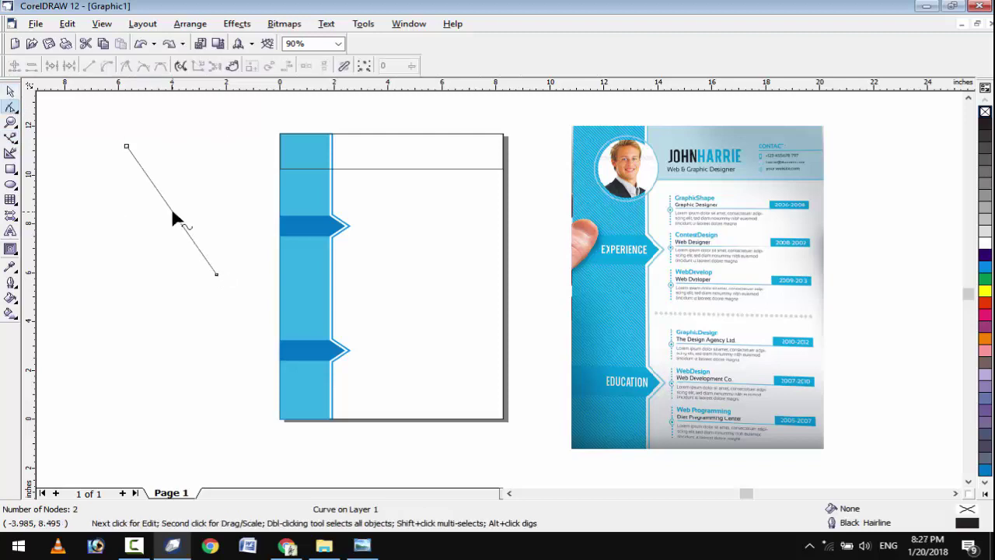
# - Set the diagonal line's outline to 0.5 pt wide and yellow
pyautogui.press('F12')
pyautogui.click(405, 198)
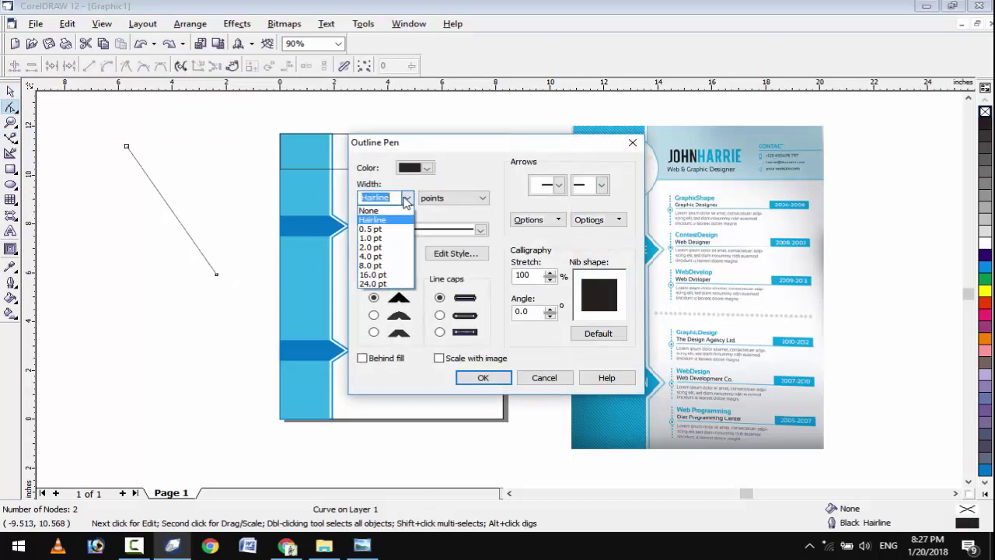
pyautogui.click(371, 228)
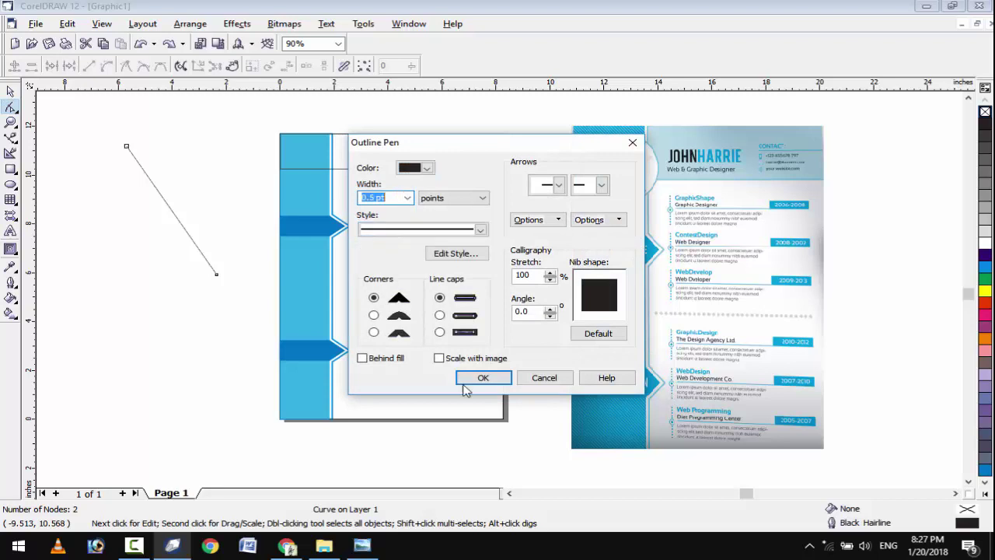
pyautogui.click(427, 168)
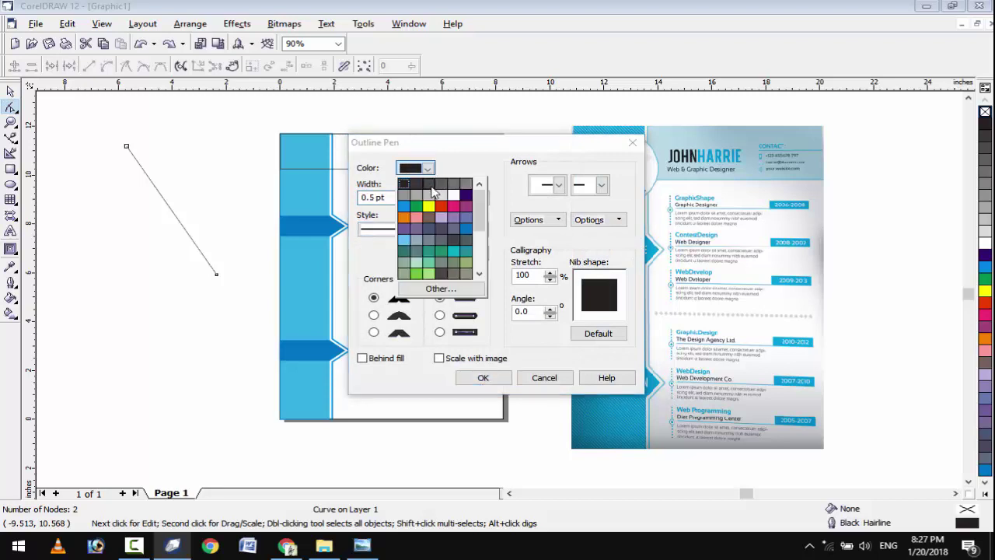
pyautogui.click(430, 207)
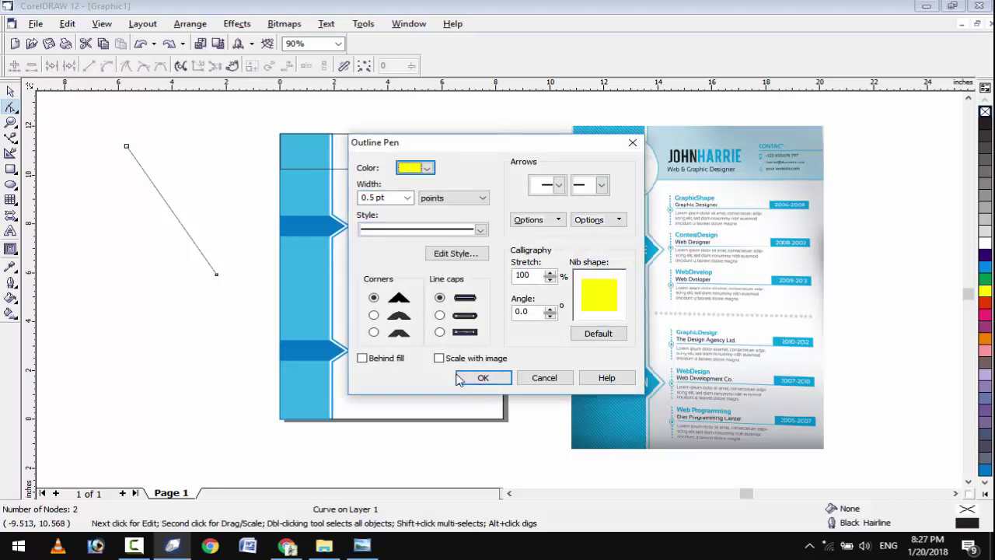
pyautogui.click(479, 378)
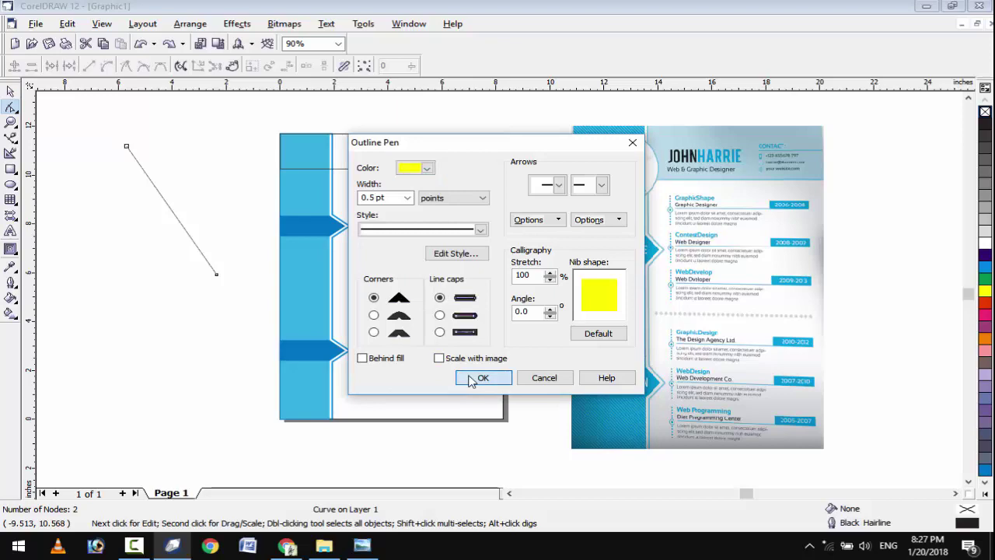
# - Move the diagonal line to the sidebar's lower left and place a copy across the page's upper edge beside the sidebar
pyautogui.press('space')
pyautogui.moveTo(173, 210); pyautogui.dragTo(260, 401)
pyautogui.click(258, 403)
pyautogui.moveTo(309, 471)
pyautogui.mouseDown()
pyautogui.moveTo(333, 462)
pyautogui.moveTo(304, 466)
pyautogui.mouseUp()
pyautogui.click(258, 379)
pyautogui.moveTo(269, 398); pyautogui.dragTo(360, 138)
# - Blend the two diagonal lines using 60 steps and recolour the blended lines white
pyautogui.click(11, 249)
pyautogui.moveTo(259, 400)
pyautogui.mouseDown()
pyautogui.moveTo(244, 178)
pyautogui.moveTo(277, 98)
pyautogui.moveTo(354, 111)
pyautogui.moveTo(356, 132)
pyautogui.mouseUp()
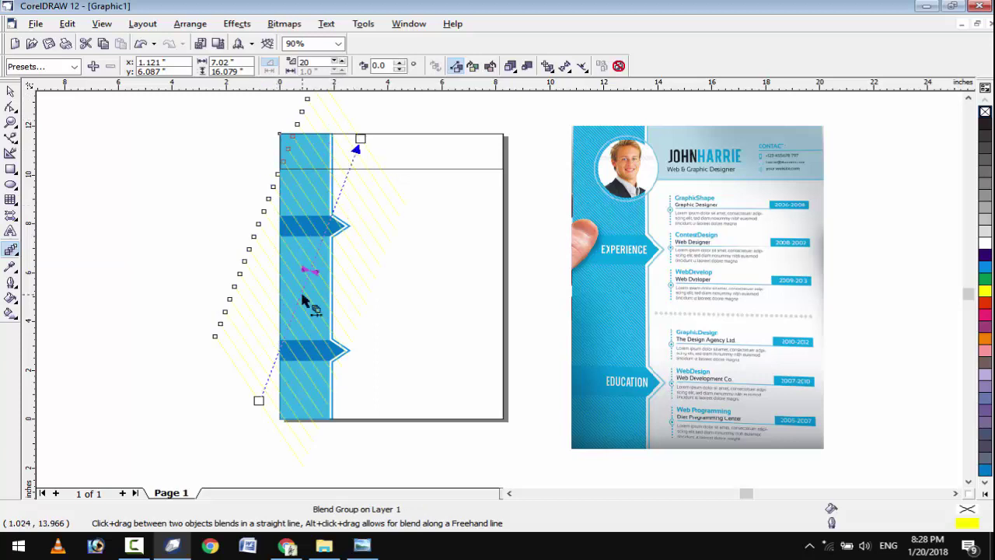
pyautogui.doubleClick(307, 61)
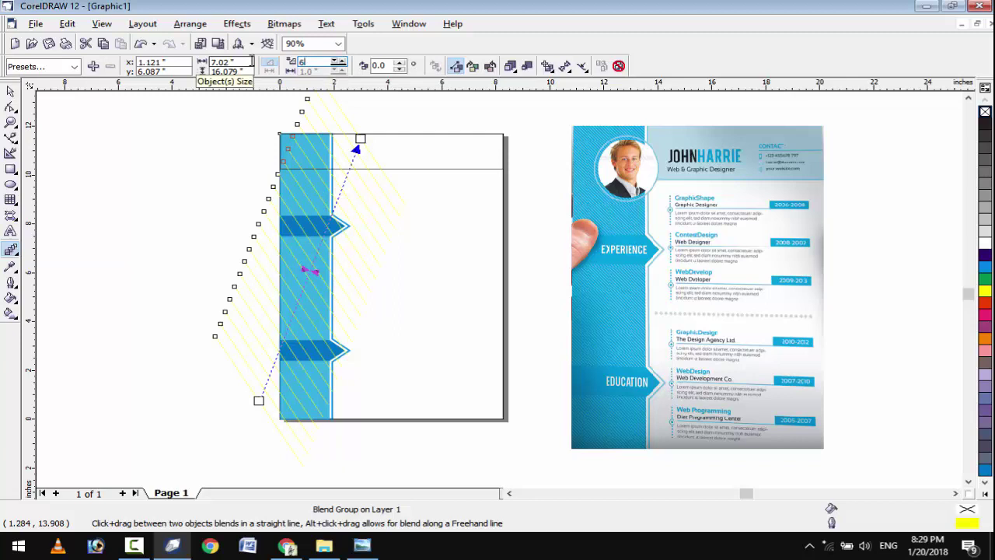
pyautogui.press('Return')
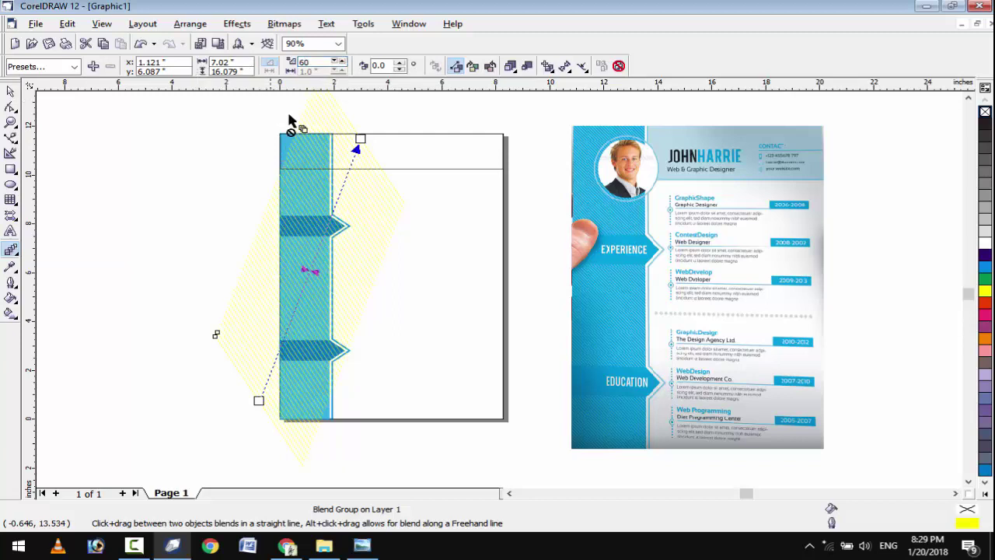
pyautogui.rightClick(985, 246)
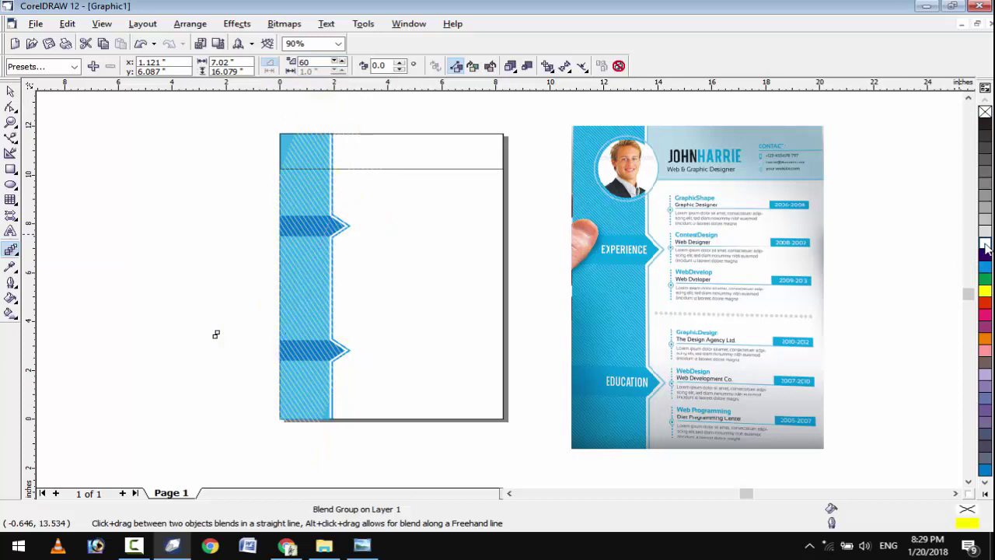
# - Move the white line blend off the sidebar and PowerClip it inside the light-blue inner sidebar shape
pyautogui.click(11, 91)
pyautogui.moveTo(313, 273); pyautogui.dragTo(469, 320)
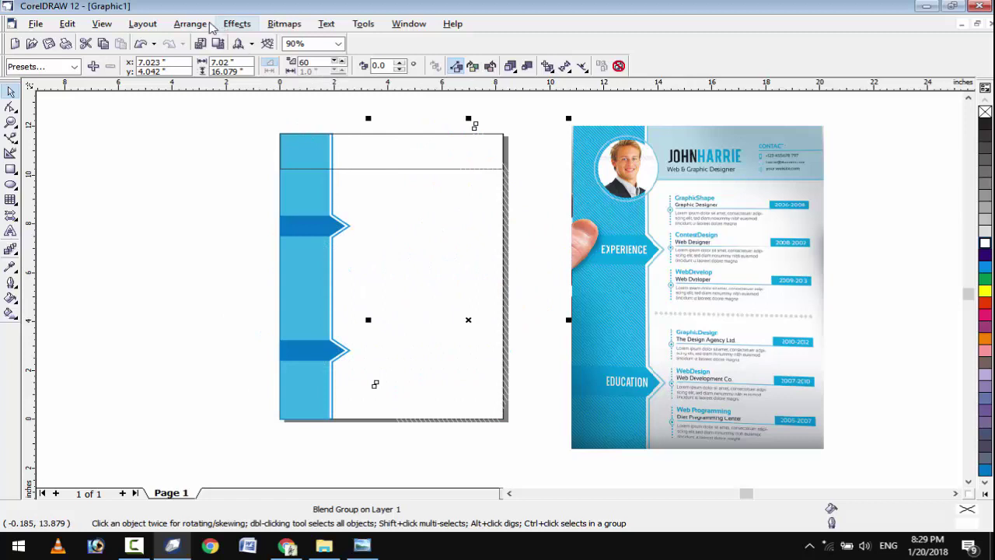
pyautogui.click(235, 23)
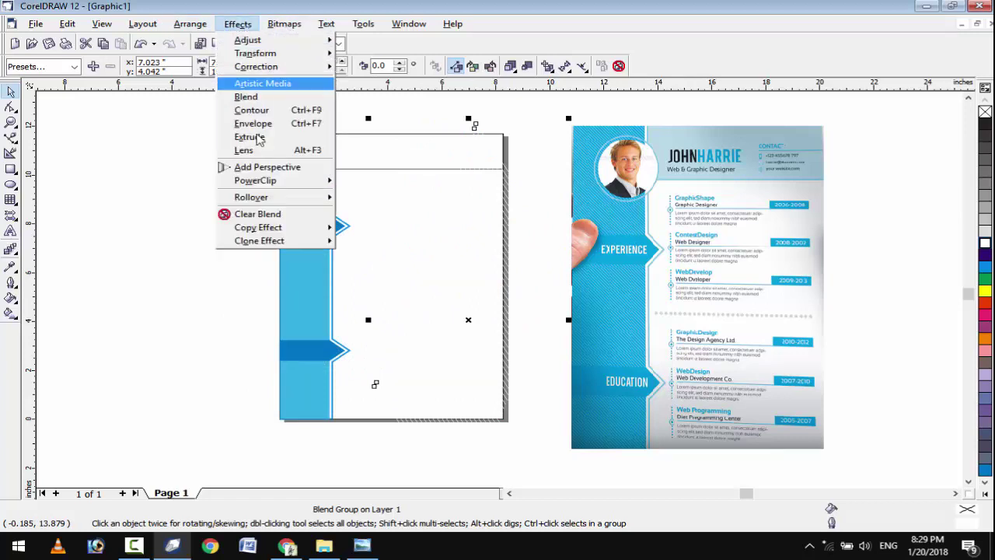
pyautogui.moveTo(284, 181)
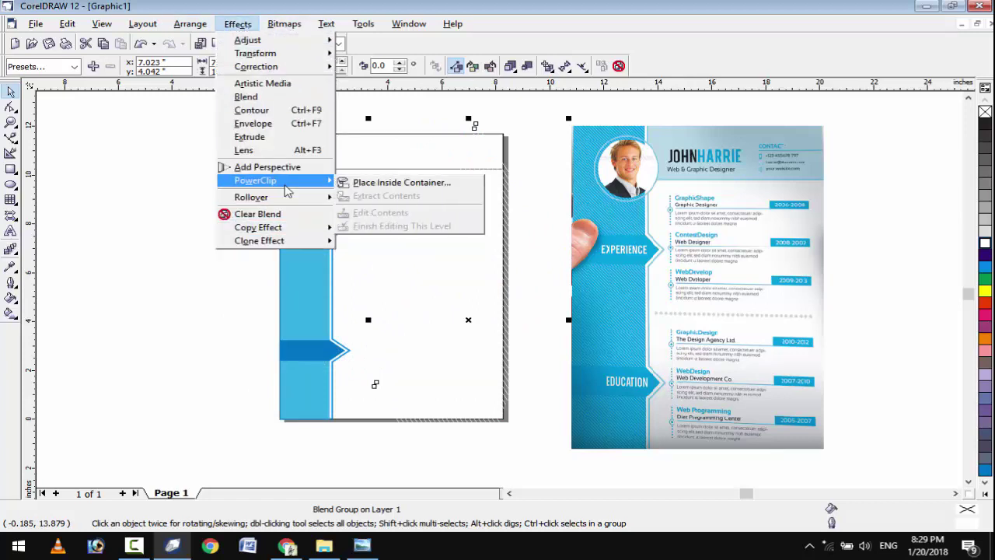
pyautogui.click(382, 182)
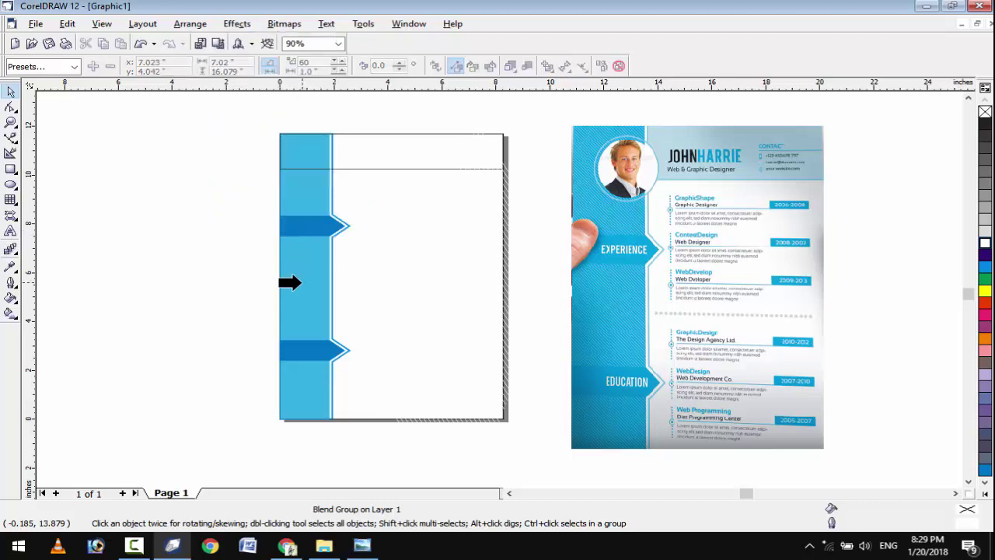
pyautogui.click(292, 282)
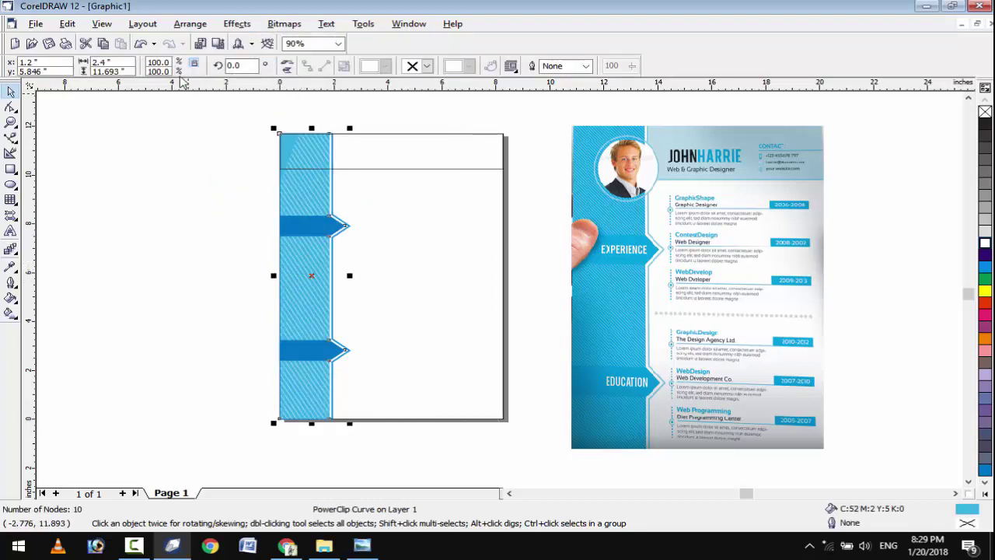
# - Edit the contents of the sidebar's PowerClip and set the stripe blend to 80 steps
pyautogui.click(192, 24)
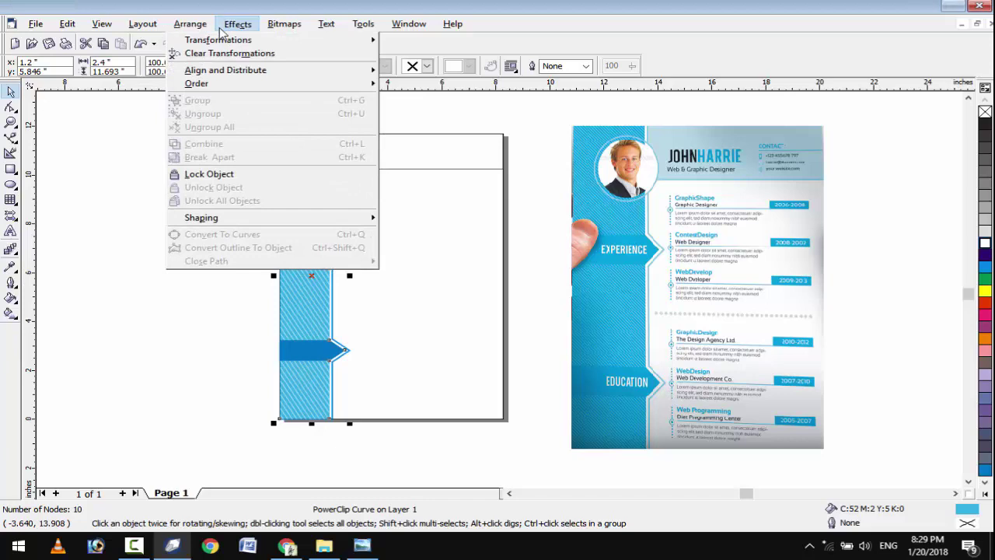
pyautogui.moveTo(256, 179)
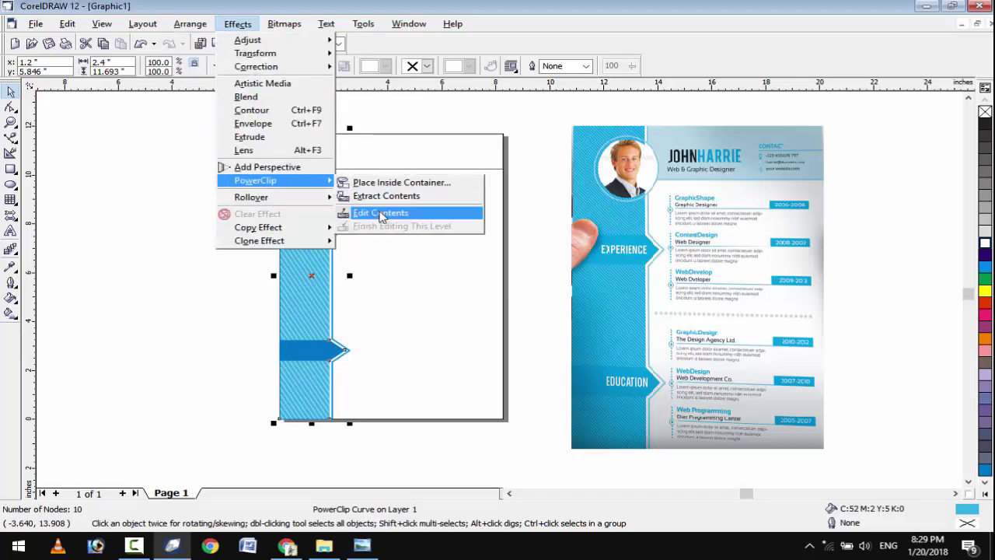
pyautogui.click(379, 214)
pyautogui.click(317, 261)
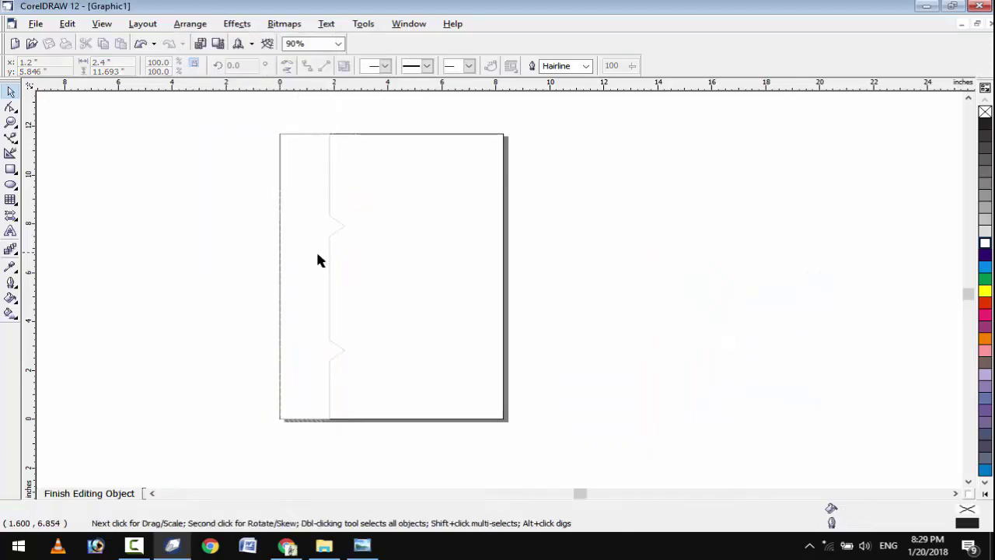
pyautogui.click(293, 427)
pyautogui.doubleClick(315, 62)
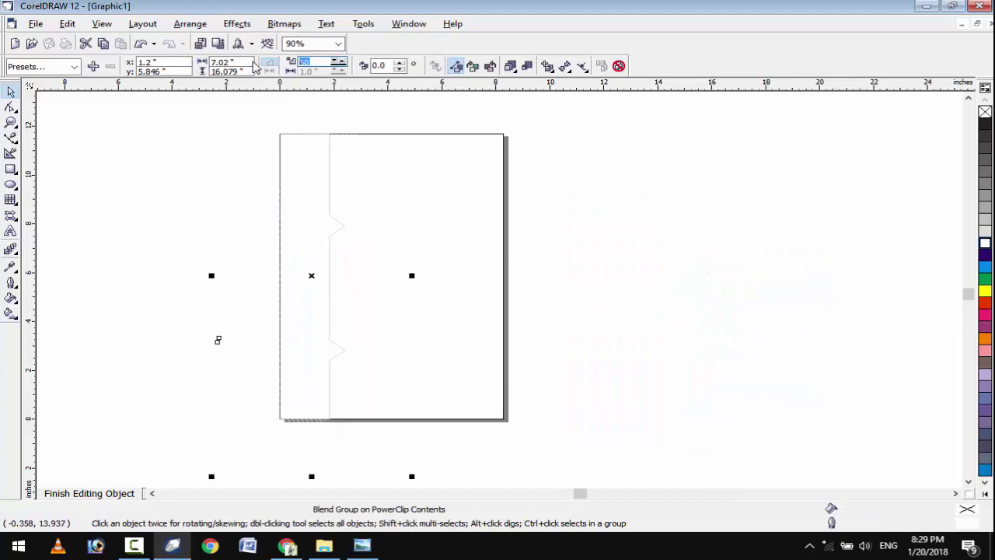
pyautogui.write('80')
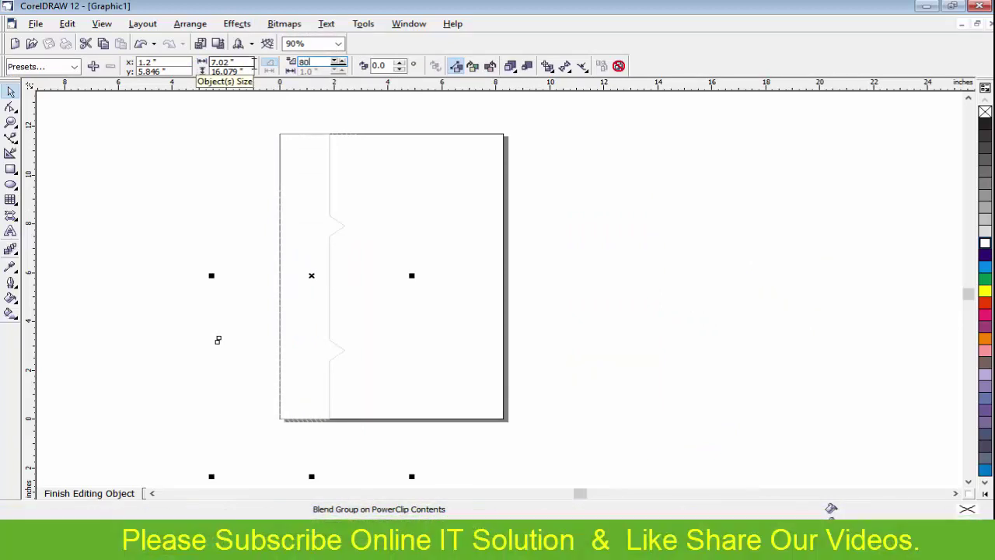
pyautogui.press('Return')
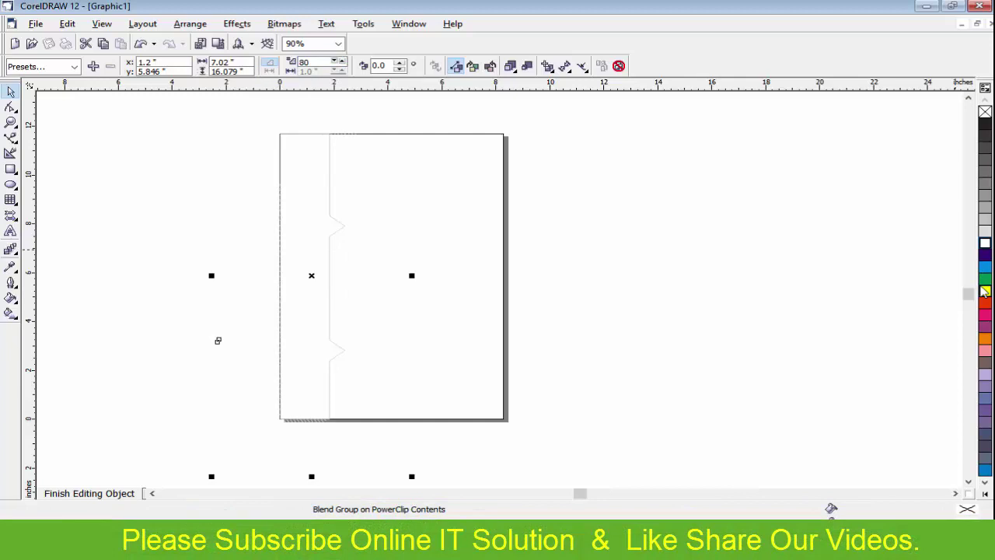
# - Colour the stripe blend green while enlarging it to about 8.24 by 18.88 inches around the sidebar, and return it to white
pyautogui.click(984, 280)
pyautogui.moveTo(350, 265); pyautogui.dragTo(340, 262)
pyautogui.scroll(-1, 207, 94)
pyautogui.moveTo(197, 84); pyautogui.dragTo(207, 123)
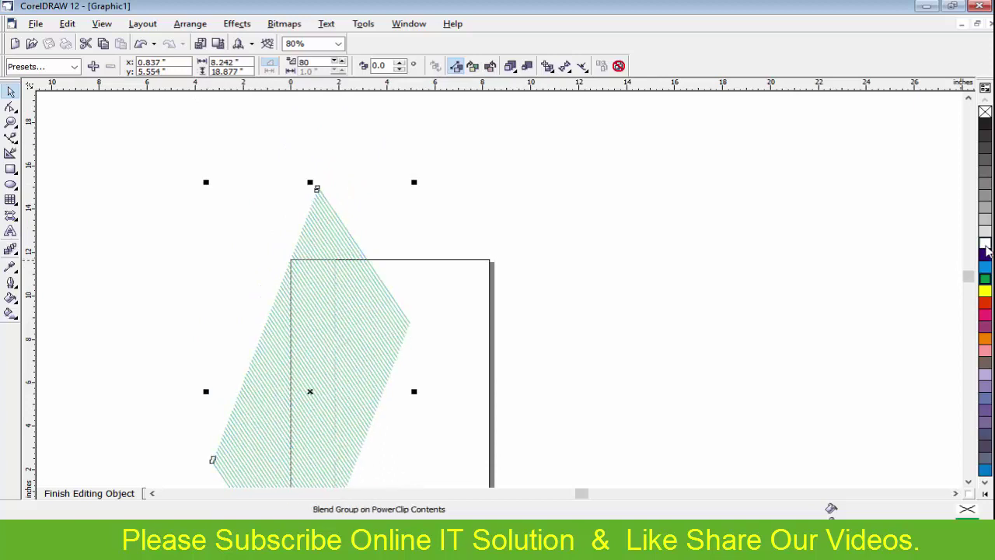
pyautogui.click(986, 246)
pyautogui.click(235, 24)
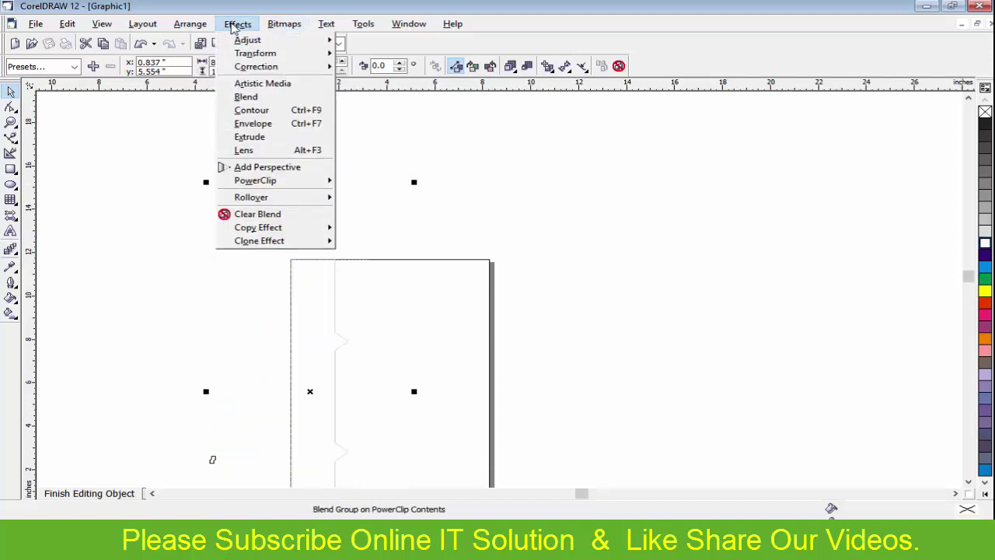
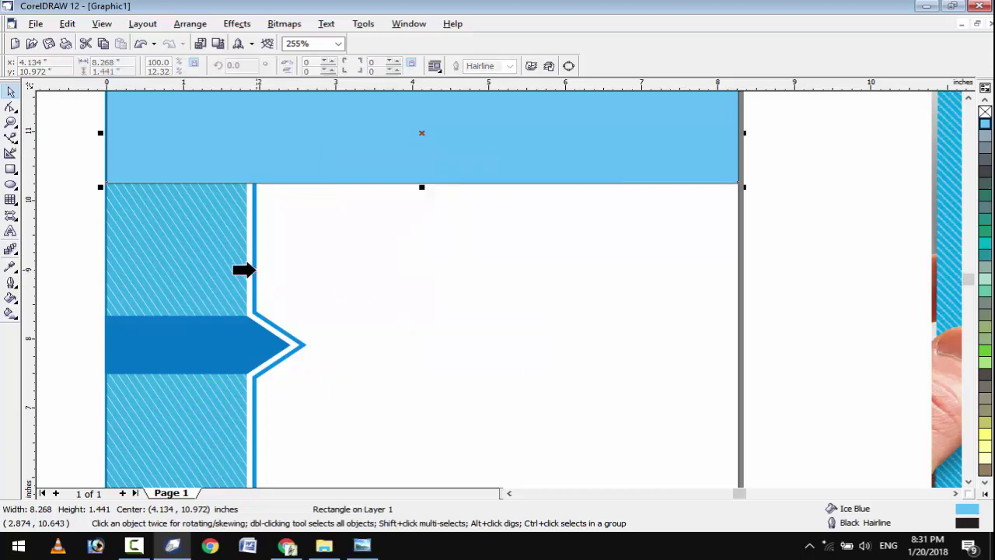
# - Bring the 4 pt cyan outline beside the sidebar forward one level, in front of the header rectangle
pyautogui.click(254, 269)
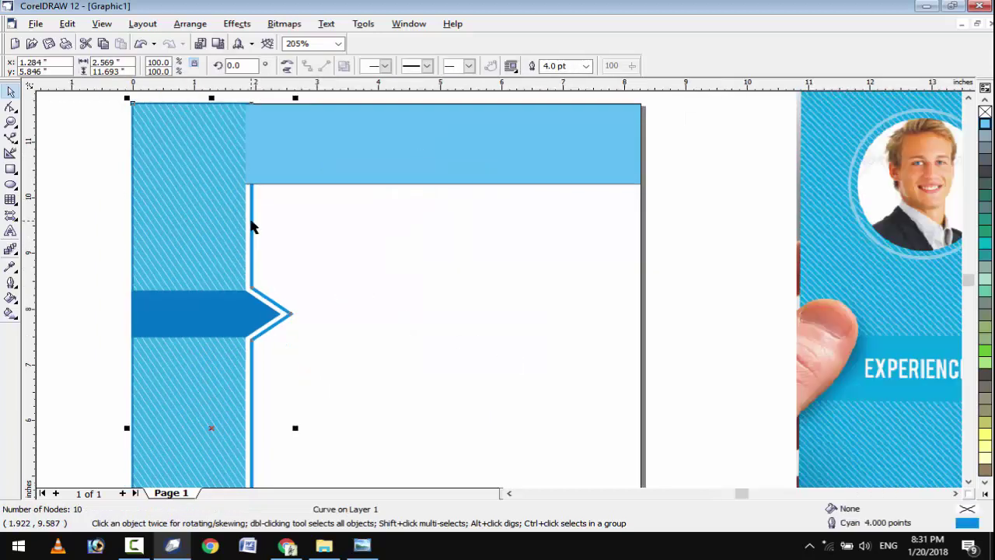
pyautogui.rightClick(251, 223)
pyautogui.moveTo(381, 357)
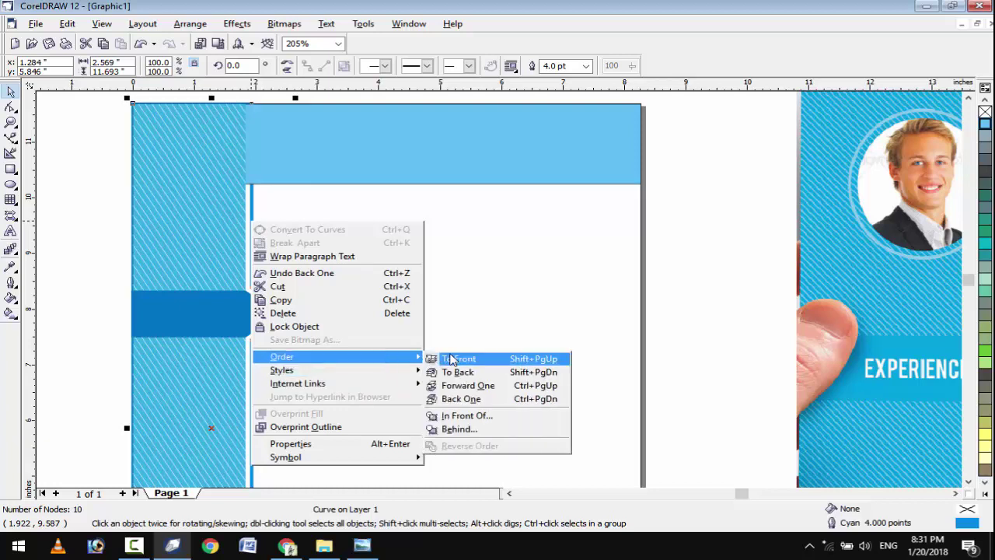
pyautogui.click(467, 391)
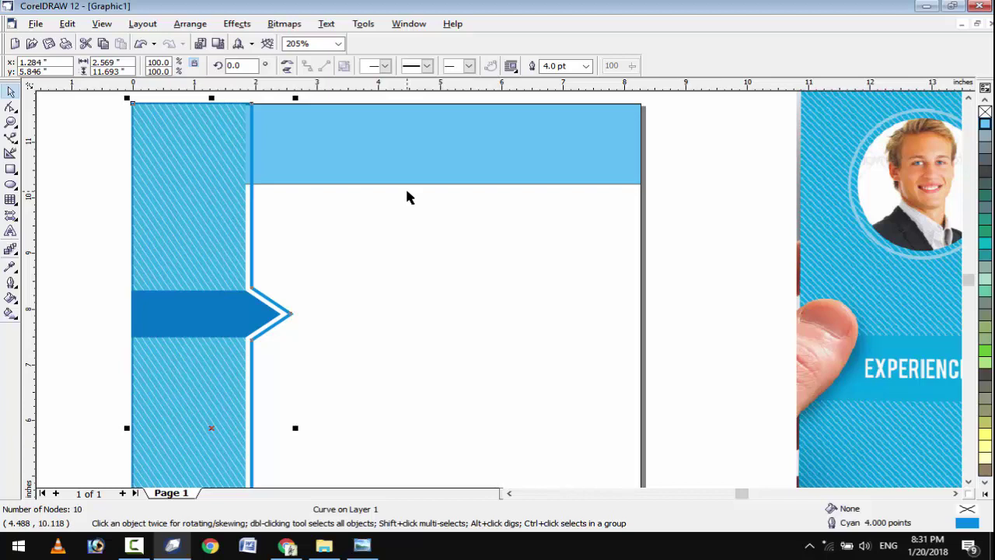
pyautogui.press('F4')
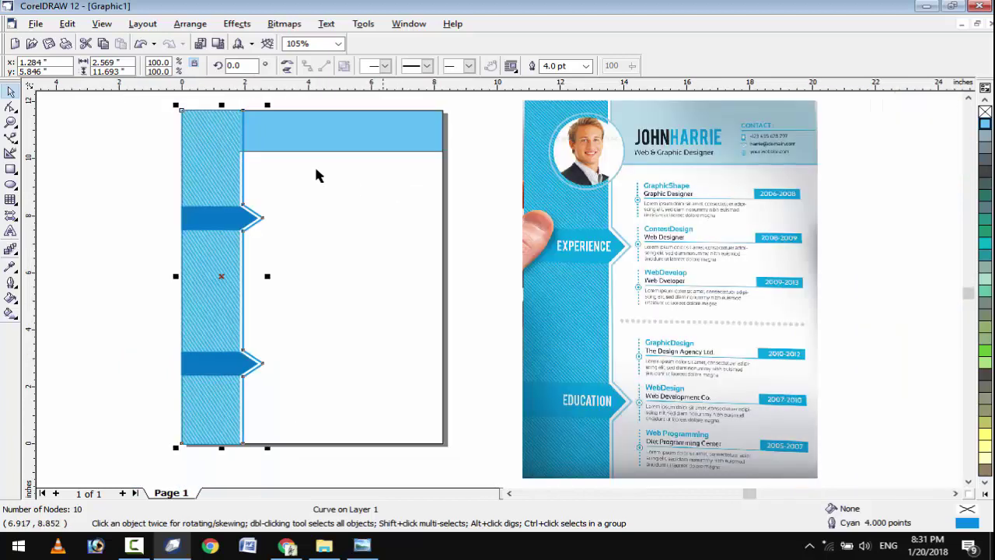
# - Narrow the ice-blue header rectangle to about 6.318 inches so its inner edge meets the cyan outline beside the sidebar
pyautogui.scroll(2, 276, 116)
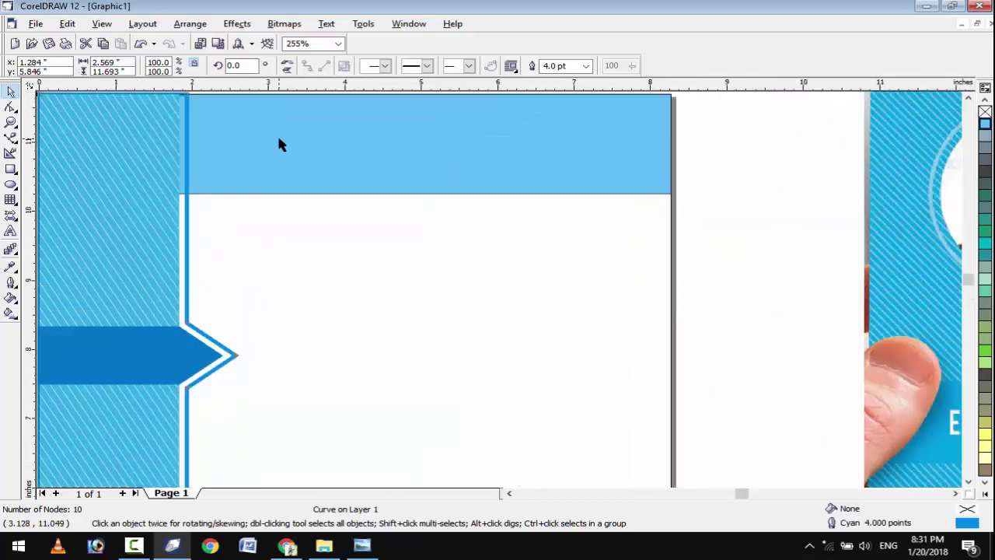
pyautogui.click(278, 145)
pyautogui.scroll(-2, 282, 144)
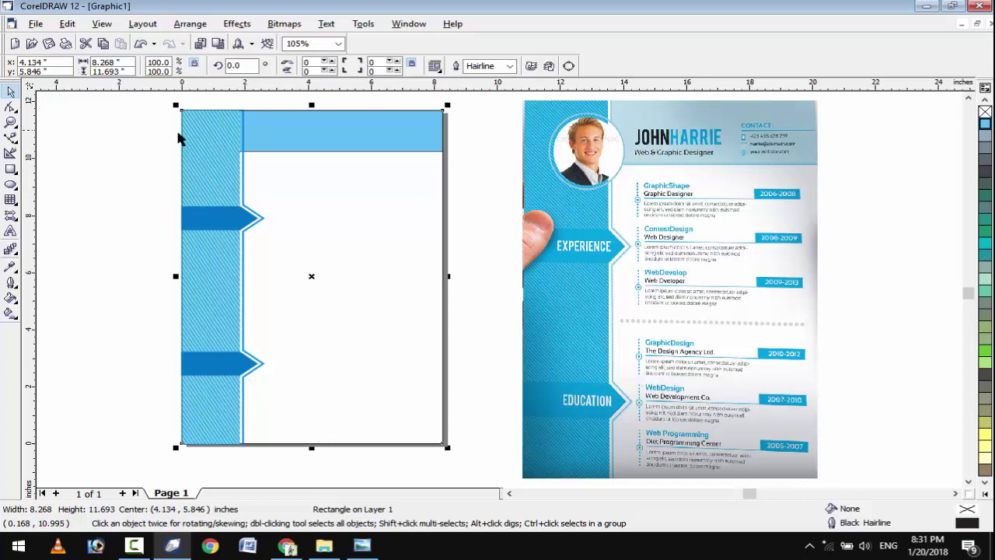
pyautogui.moveTo(487, 98); pyautogui.dragTo(241, 127)
pyautogui.scroll(2, 241, 125)
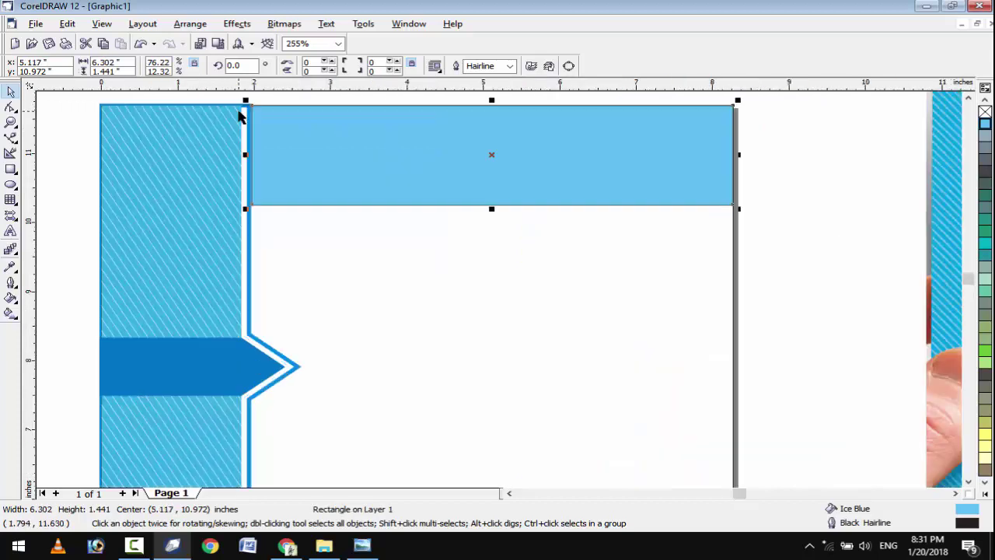
pyautogui.scroll(1, 250, 181)
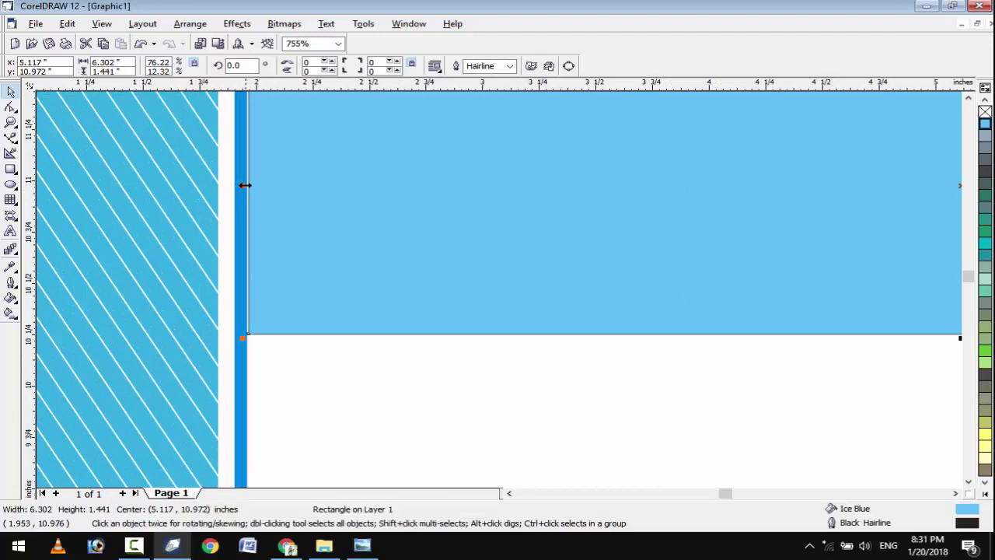
pyautogui.moveTo(245, 186); pyautogui.dragTo(237, 185)
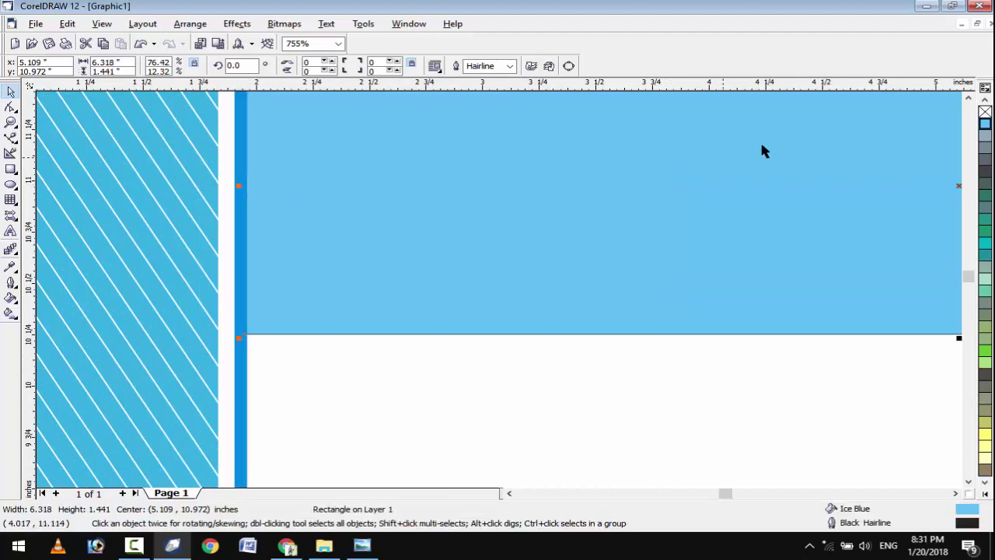
# - Remove the black hairline outline from the ice-blue header rectangle and deselect it
pyautogui.rightClick(985, 113)
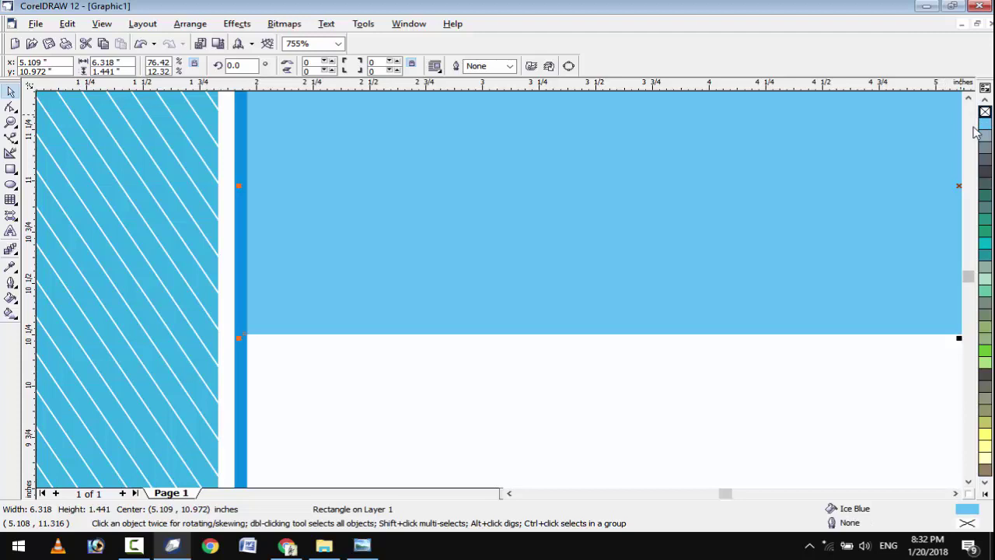
pyautogui.press('F4')
pyautogui.click(150, 140)
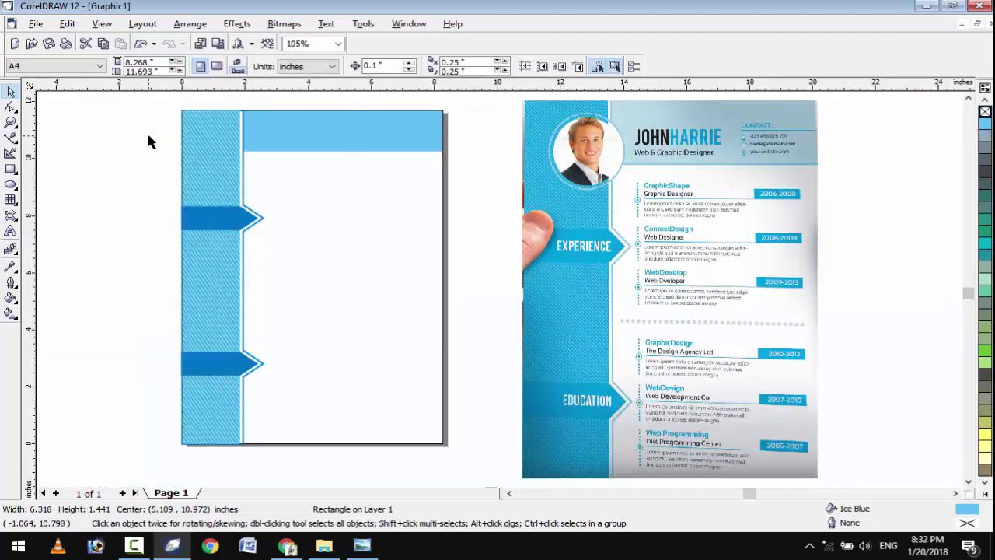
# - Extend the ice-blue header rectangle downward to a height of about 1.71 inches
pyautogui.click(298, 150)
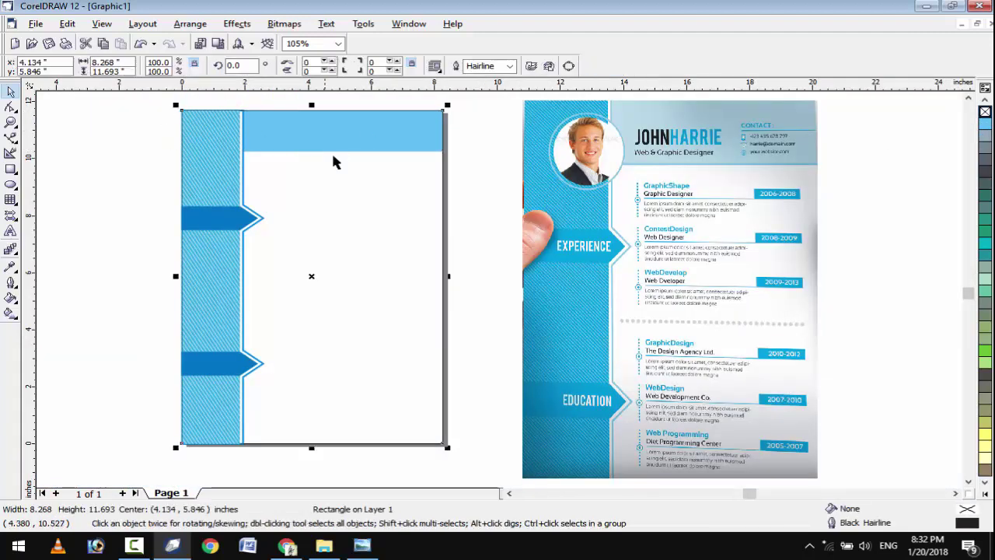
pyautogui.moveTo(494, 102); pyautogui.dragTo(215, 184)
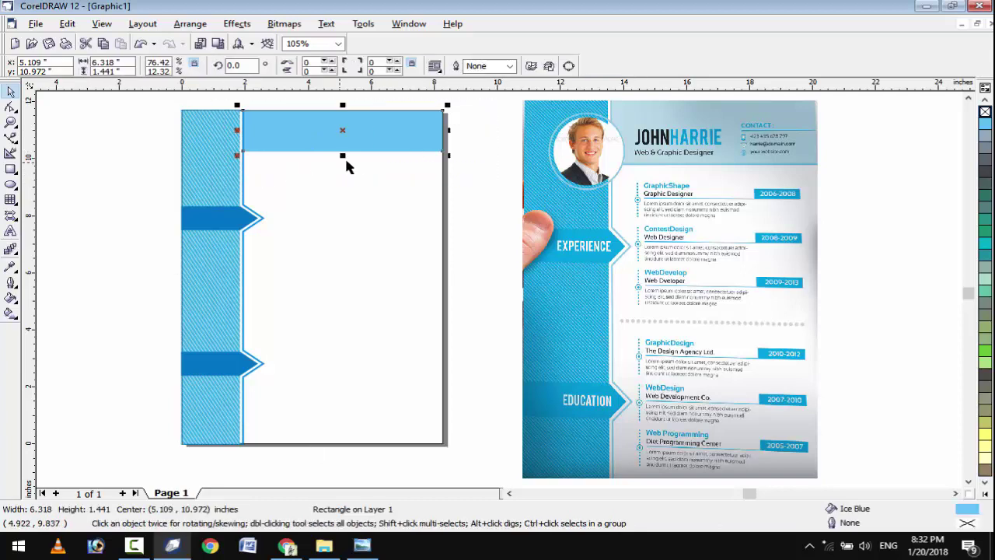
pyautogui.moveTo(344, 156); pyautogui.dragTo(344, 164)
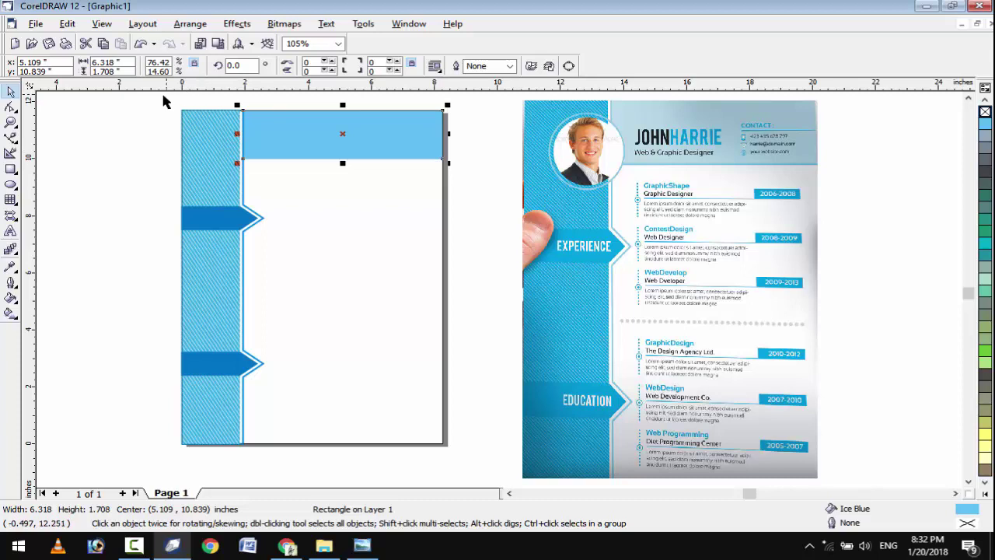
# - Draw a nearly circular ellipse about 1.35 by 1.42 inches over the boundary between the striped sidebar and the header
pyautogui.scroll(-1, 203, 154)
pyautogui.scroll(1, 208, 148)
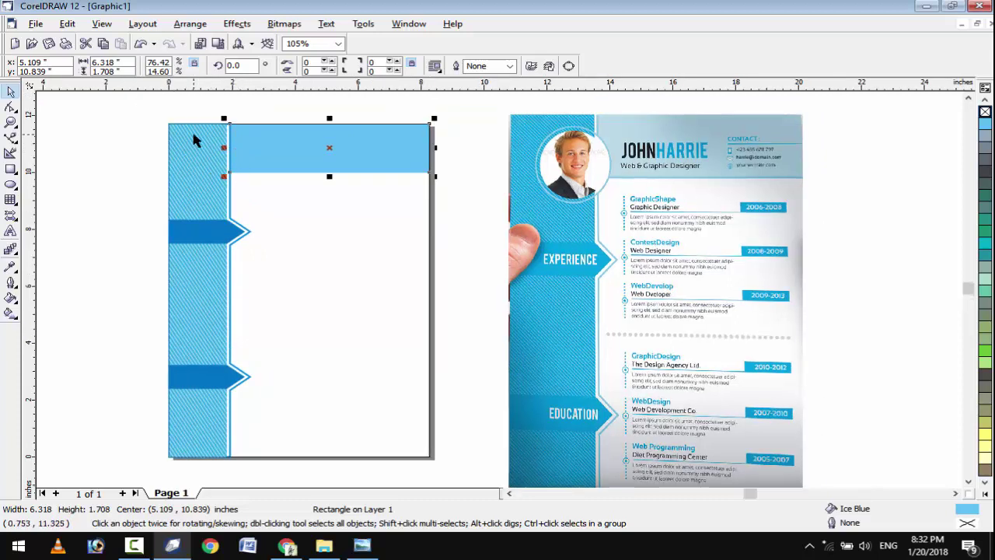
pyautogui.scroll(1, 194, 140)
pyautogui.click(11, 184)
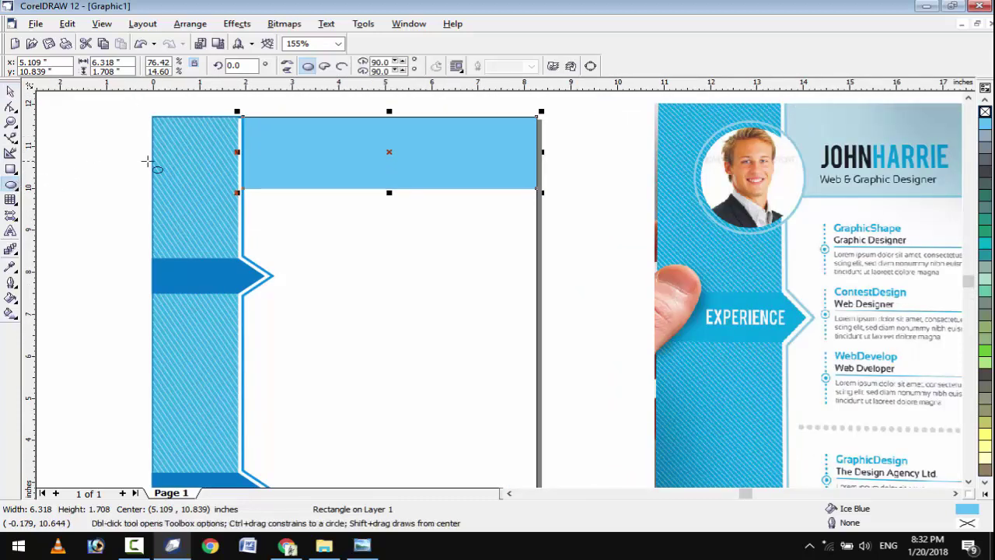
pyautogui.moveTo(217, 147); pyautogui.dragTo(259, 193)
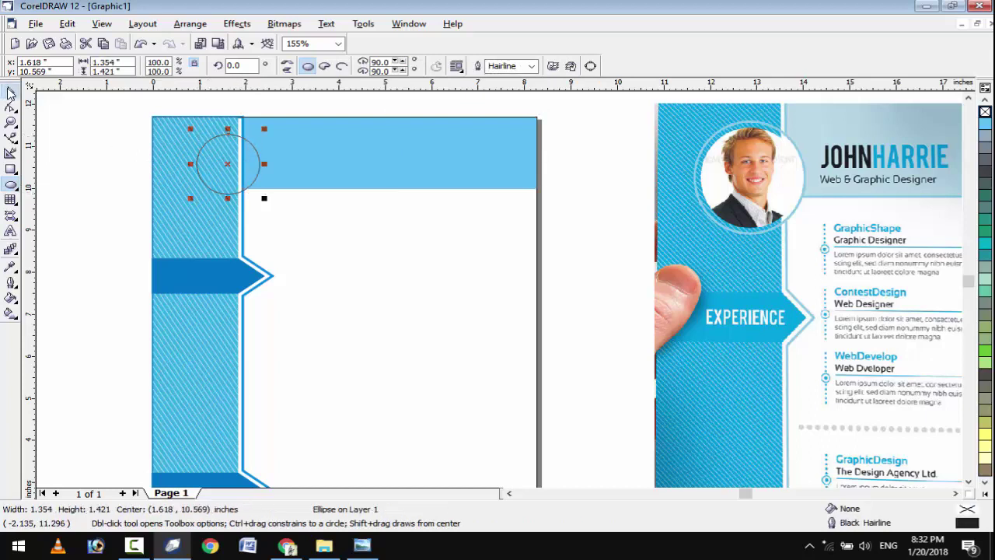
pyautogui.click(11, 92)
pyautogui.scroll(1, 159, 101)
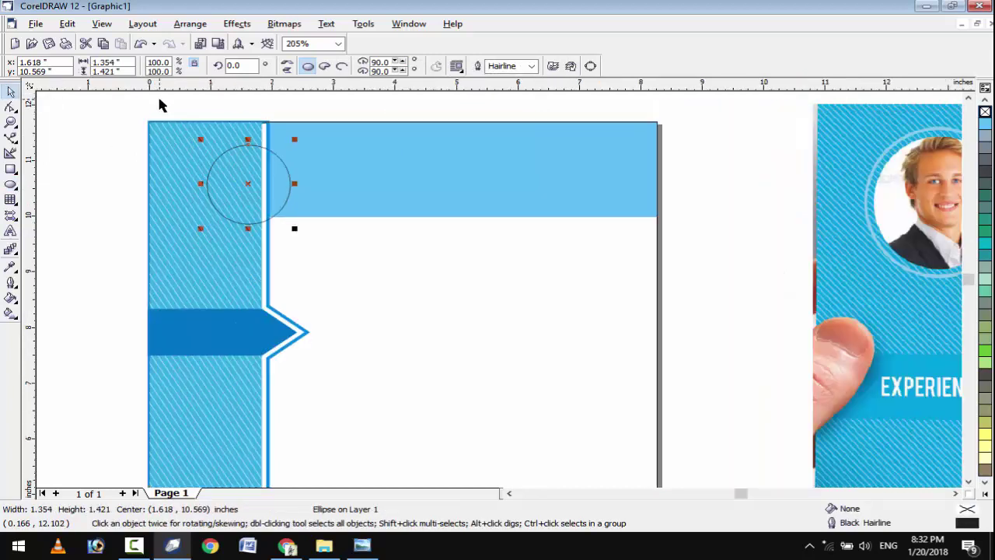
# - Add a one-step outside contour with a 0.1 inch offset around the photo circle
pyautogui.click(11, 250)
pyautogui.click(58, 256)
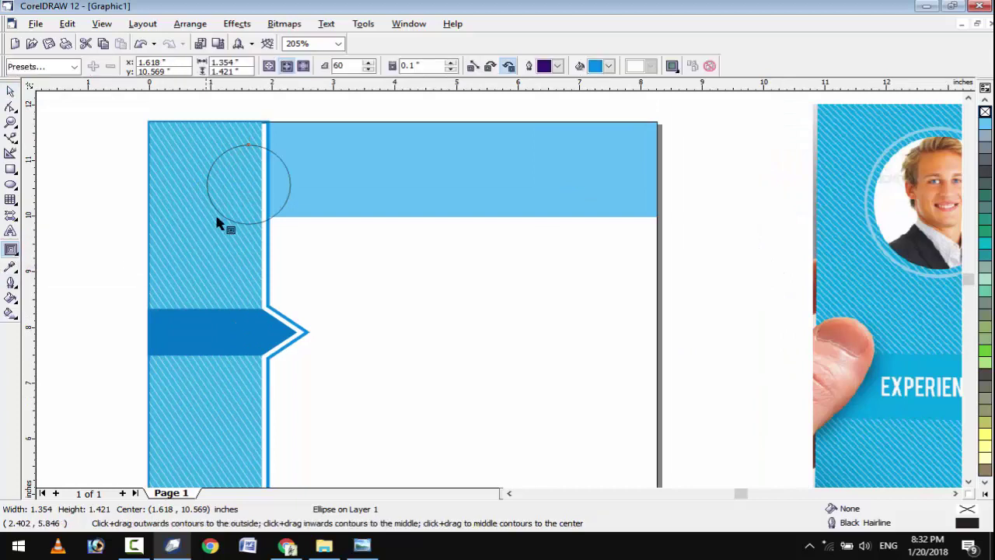
pyautogui.moveTo(232, 226); pyautogui.dragTo(227, 225)
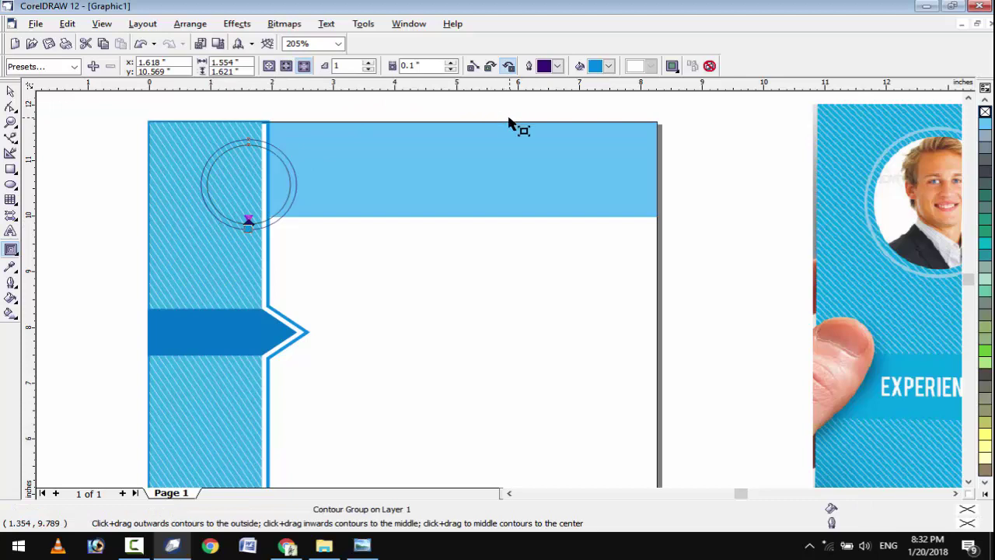
# - Set the photo circle contour group's outline to turquoise and 2 pt wide
pyautogui.press('F12')
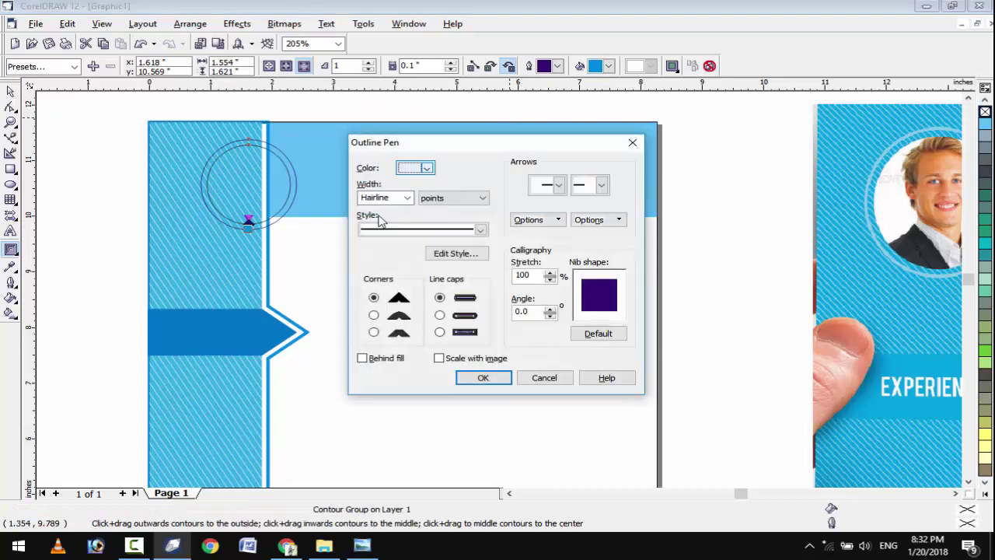
pyautogui.click(428, 169)
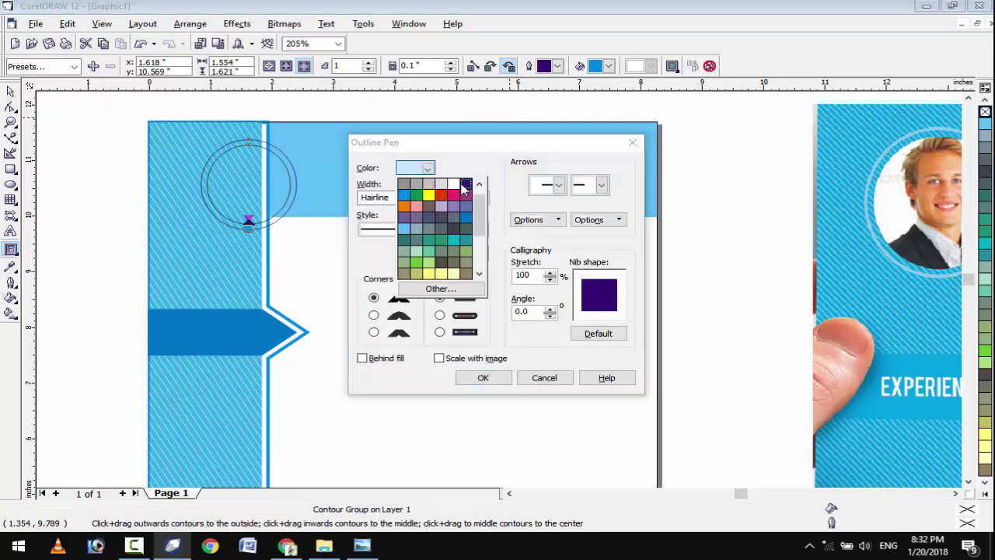
pyautogui.click(455, 242)
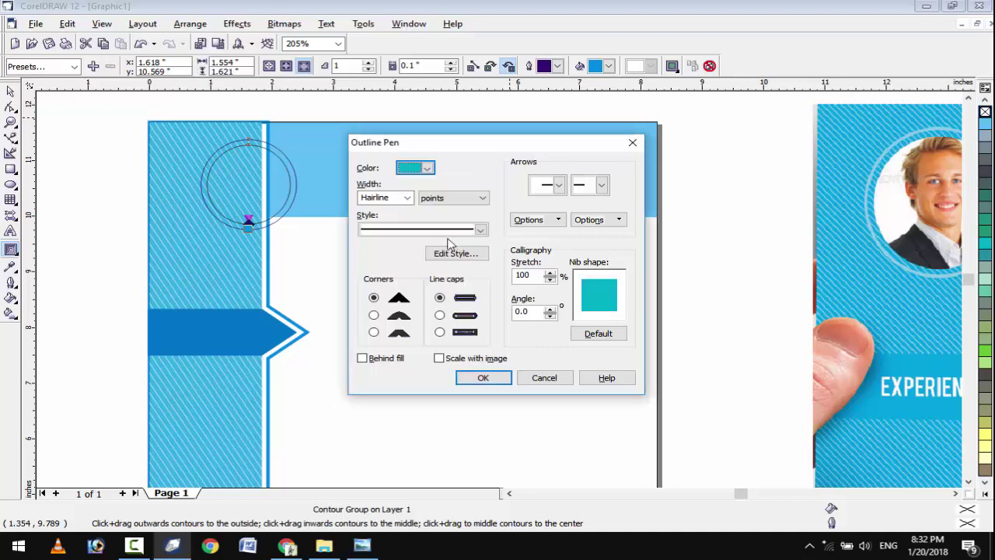
pyautogui.click(406, 199)
pyautogui.click(373, 248)
pyautogui.click(483, 379)
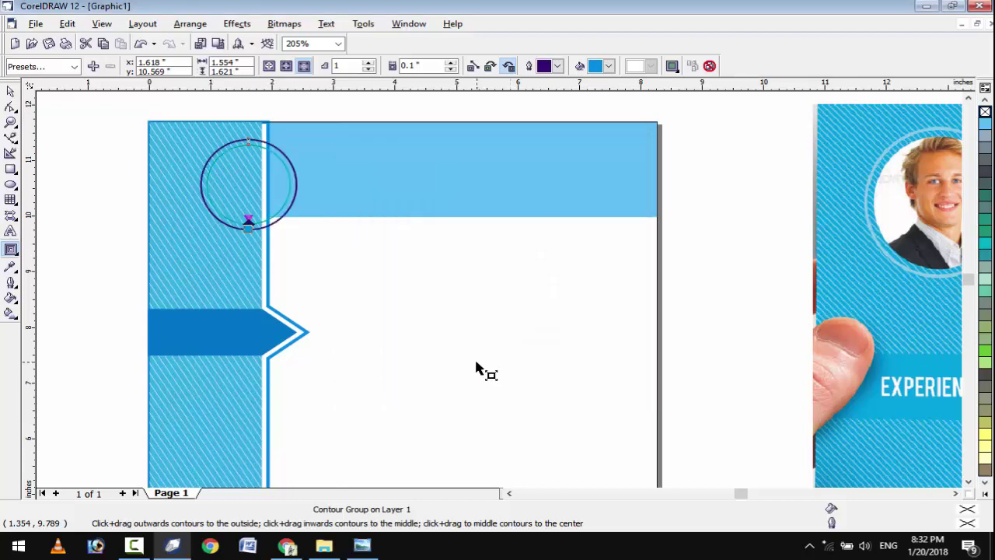
# - Set the outline width of the photo circle's contour group to 4 pt
pyautogui.press('F12')
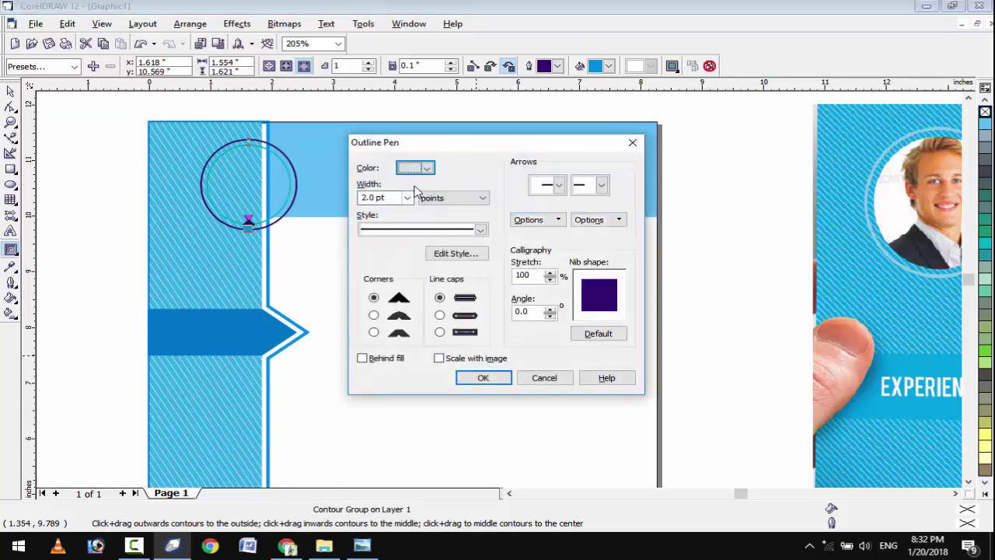
pyautogui.click(406, 198)
pyautogui.click(419, 278)
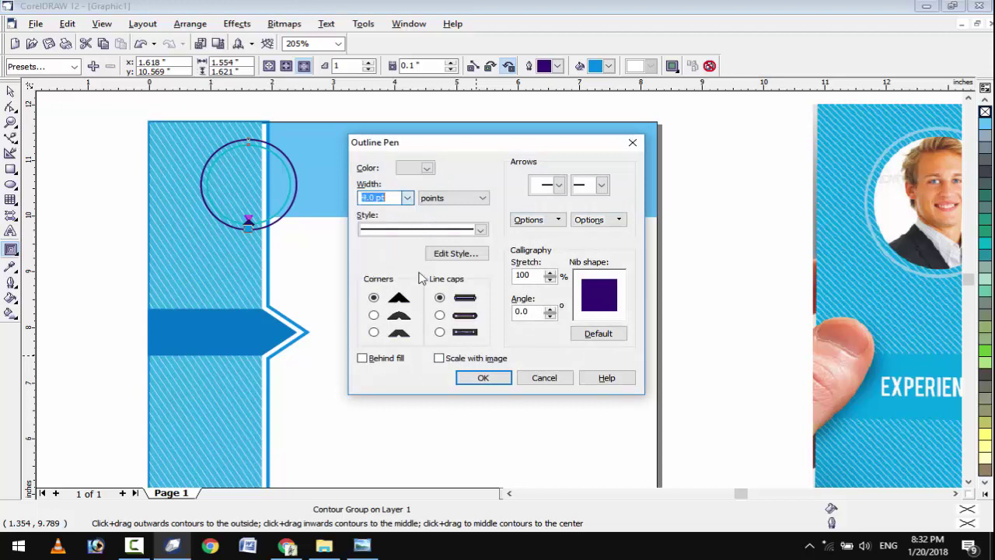
pyautogui.click(476, 378)
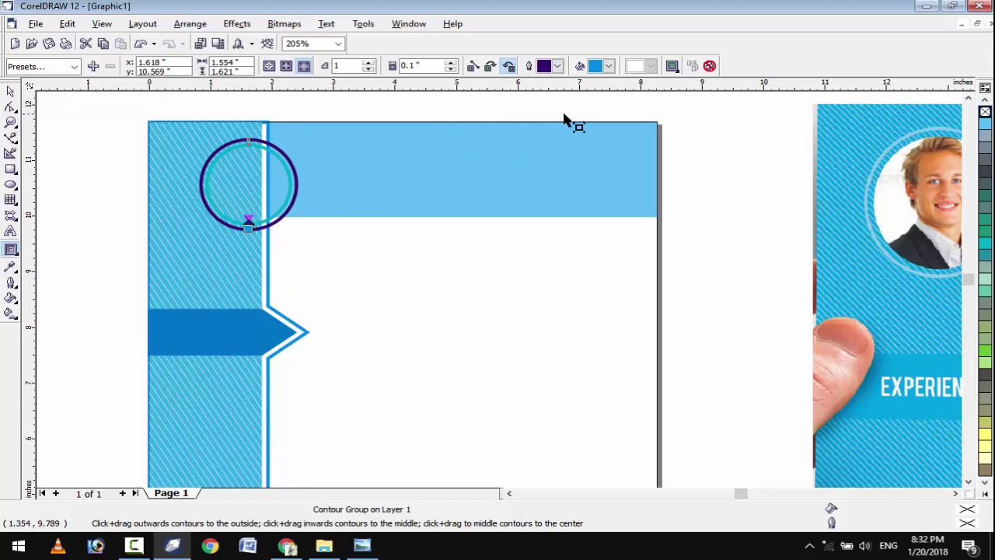
# - Change the contour ring's outline colour to sky blue, leaving the inner circle turquoise
pyautogui.click(610, 67)
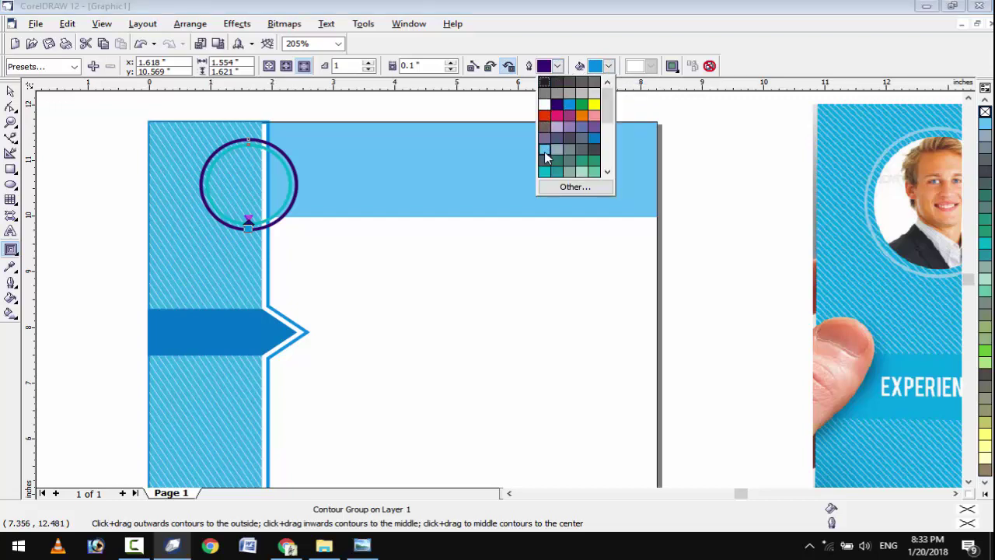
pyautogui.click(545, 150)
pyautogui.click(557, 67)
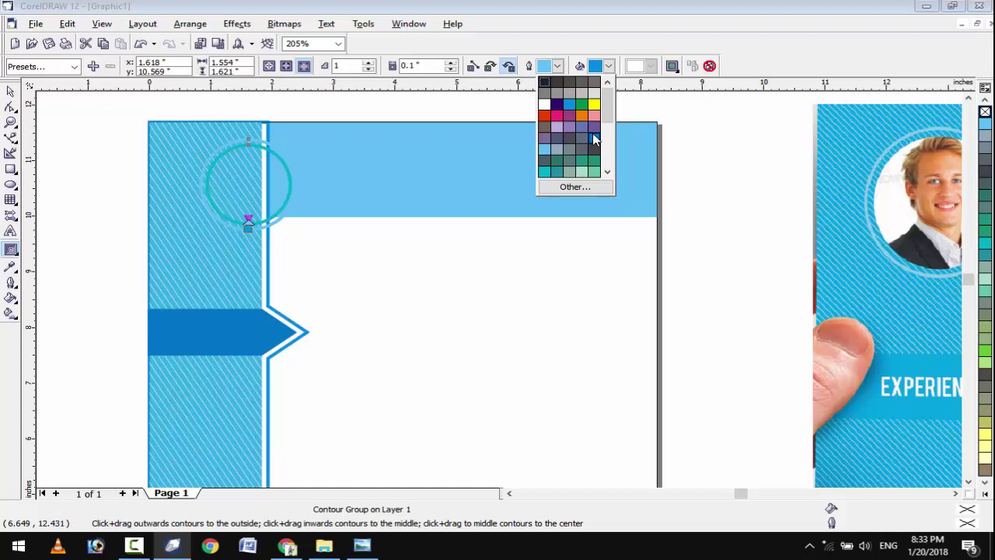
pyautogui.click(594, 137)
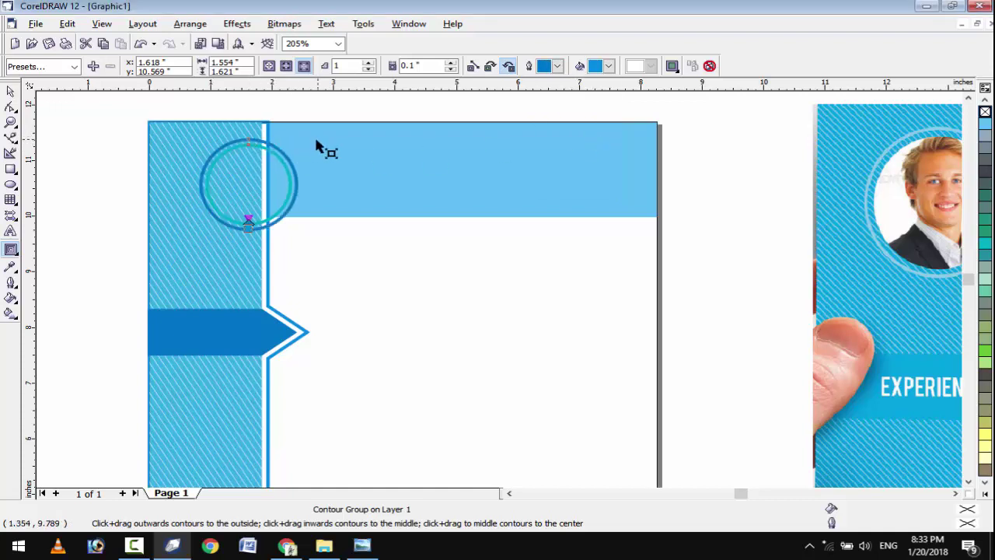
# - Break the contour group apart into separate circles and select only the inner turquoise circle
pyautogui.click(194, 24)
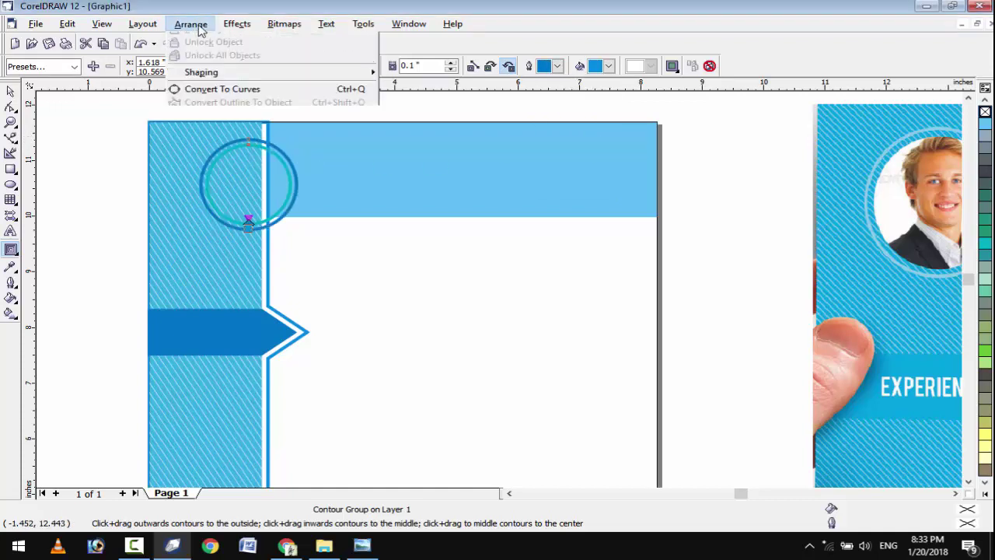
pyautogui.click(203, 157)
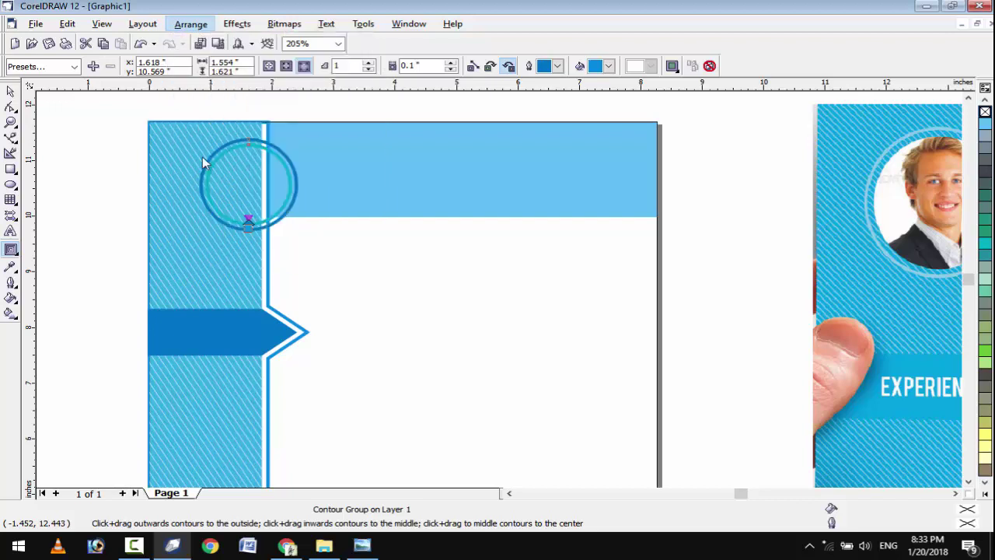
pyautogui.click(11, 92)
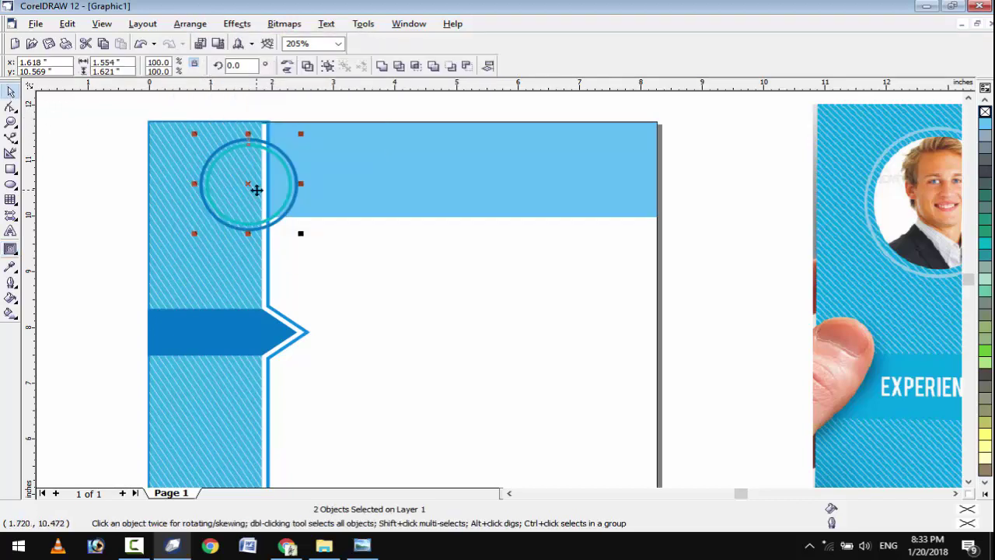
pyautogui.click(118, 172)
pyautogui.click(231, 208)
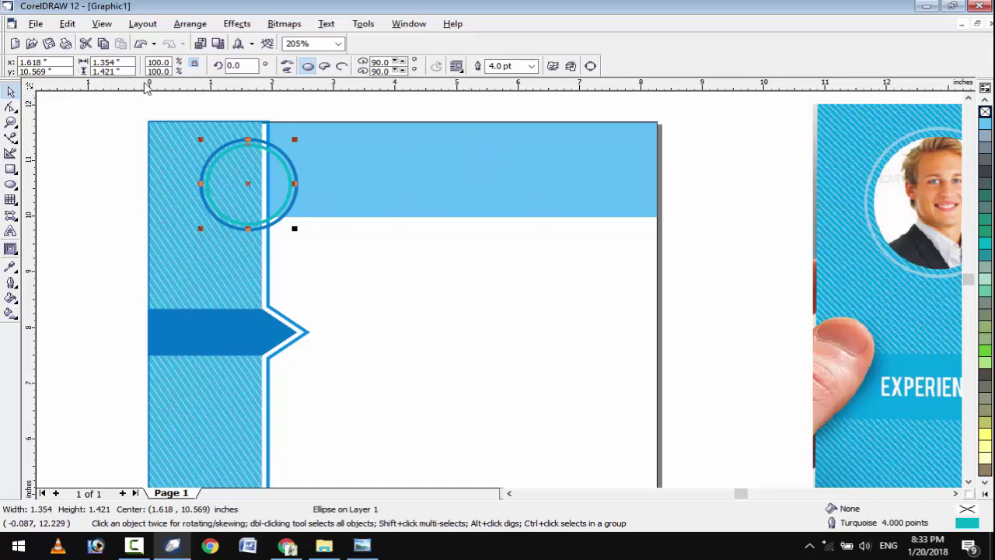
# - Import the black businessman silhouette bitmap and move it onto the resume page beside the photo circle
pyautogui.click(200, 44)
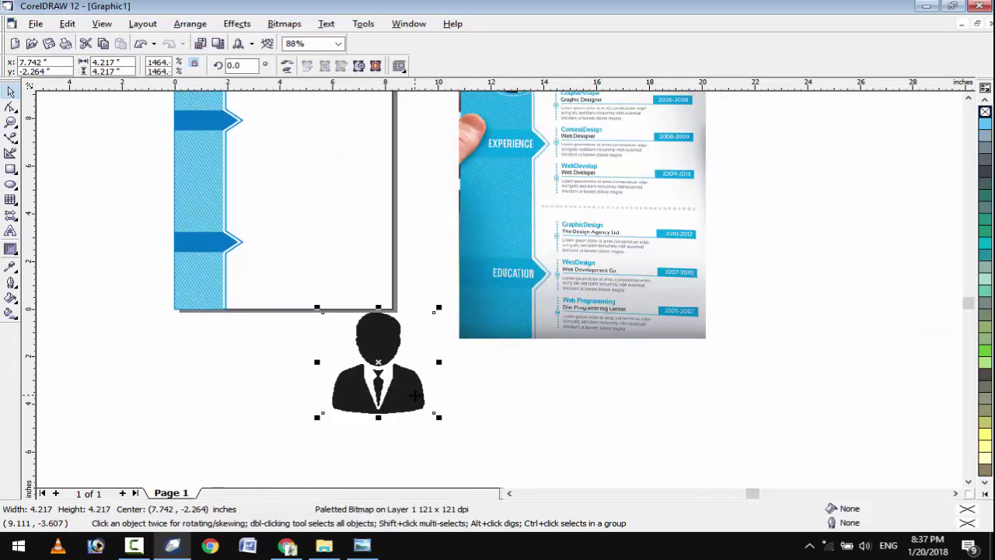
pyautogui.press('F4')
pyautogui.moveTo(452, 438); pyautogui.dragTo(381, 180)
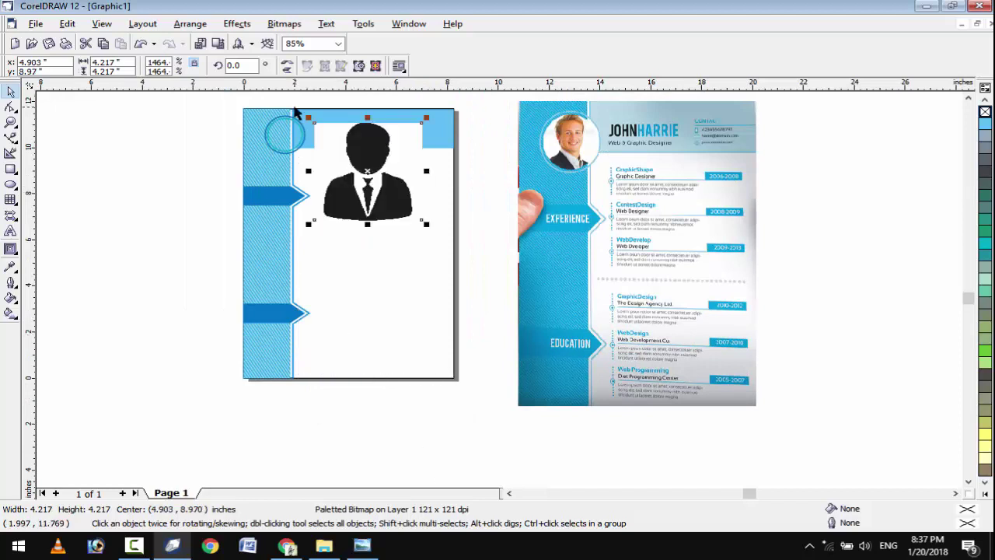
# - Scale the silhouette bitmap down to about 2.09 inches square and place it just below the header, near the photo circle
pyautogui.scroll(4, 315, 117)
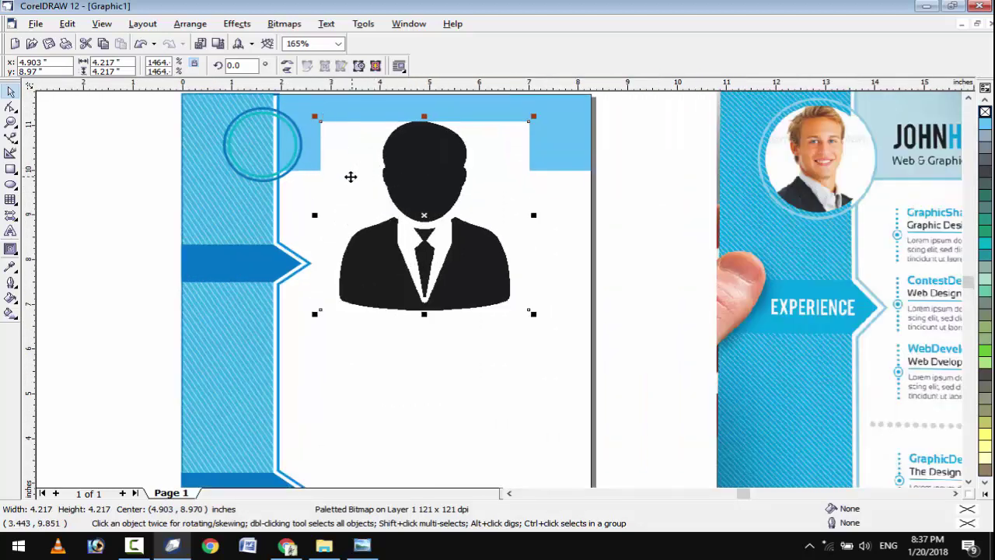
pyautogui.click(329, 139)
pyautogui.click(333, 138)
pyautogui.moveTo(316, 117); pyautogui.dragTo(424, 217)
pyautogui.moveTo(327, 213); pyautogui.dragTo(355, 226)
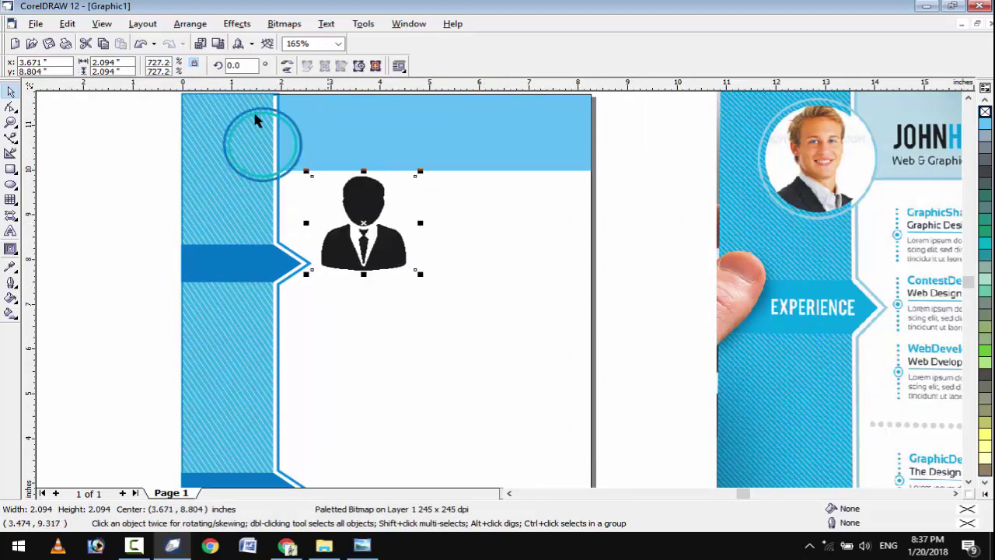
# - PowerClip the silhouette bitmap inside the inner turquoise circle
pyautogui.click(237, 24)
pyautogui.moveTo(325, 185)
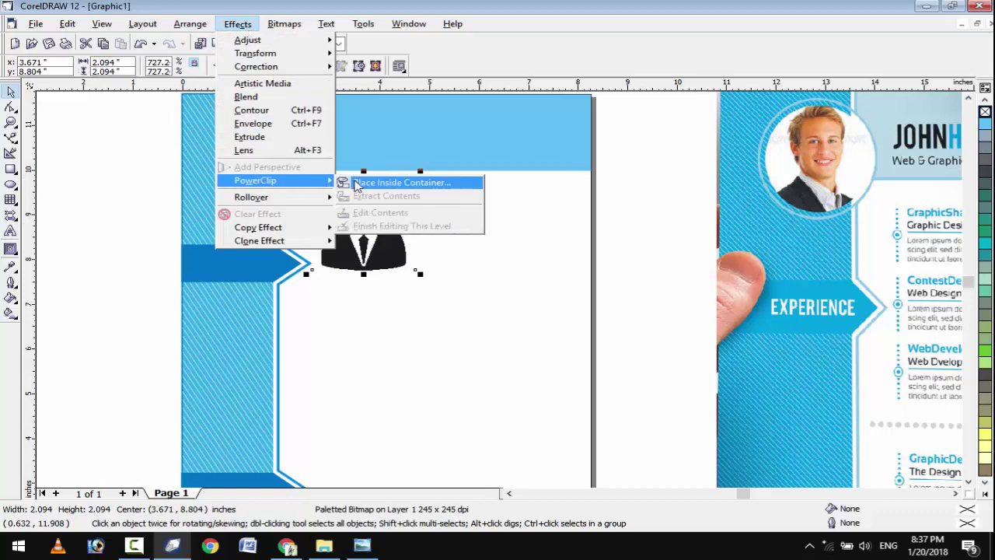
pyautogui.click(365, 181)
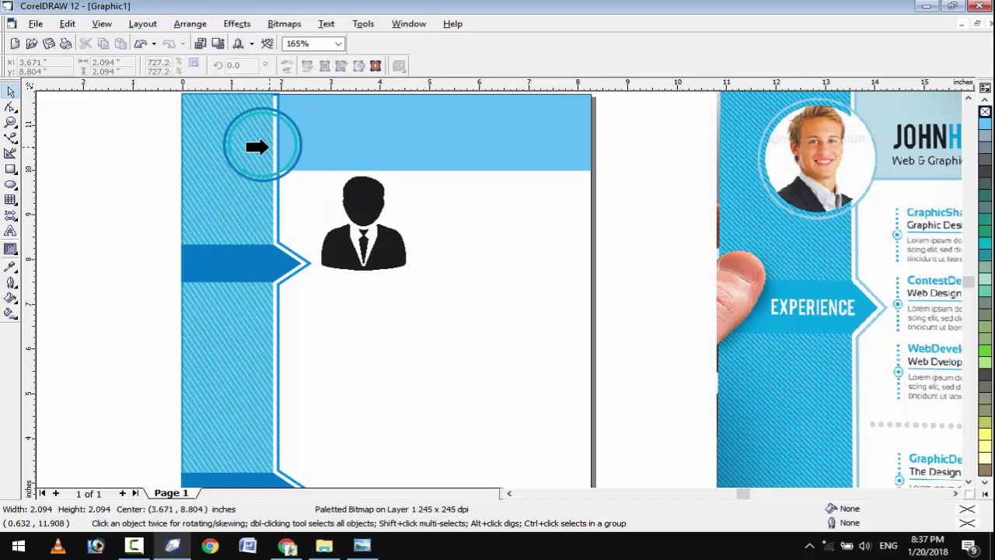
pyautogui.click(258, 147)
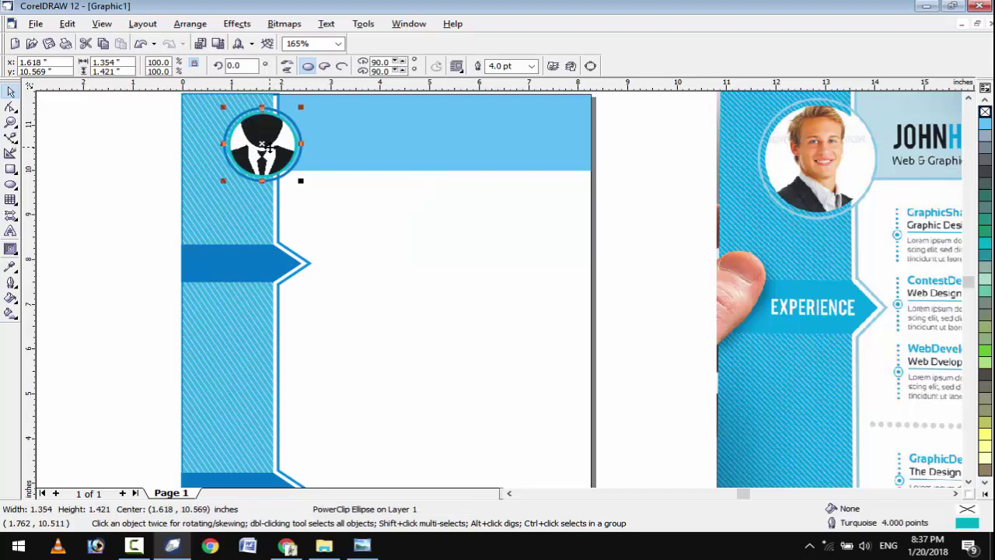
# - Edit the PowerClip contents, shrinking the silhouette to about 1.33 inches square within the circle, and finish editing
pyautogui.click(237, 24)
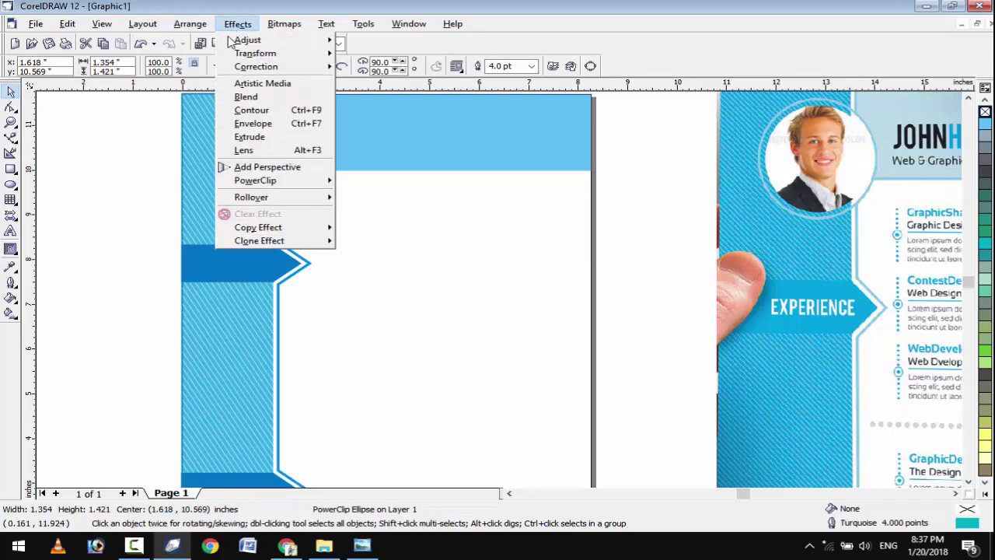
pyautogui.moveTo(282, 179)
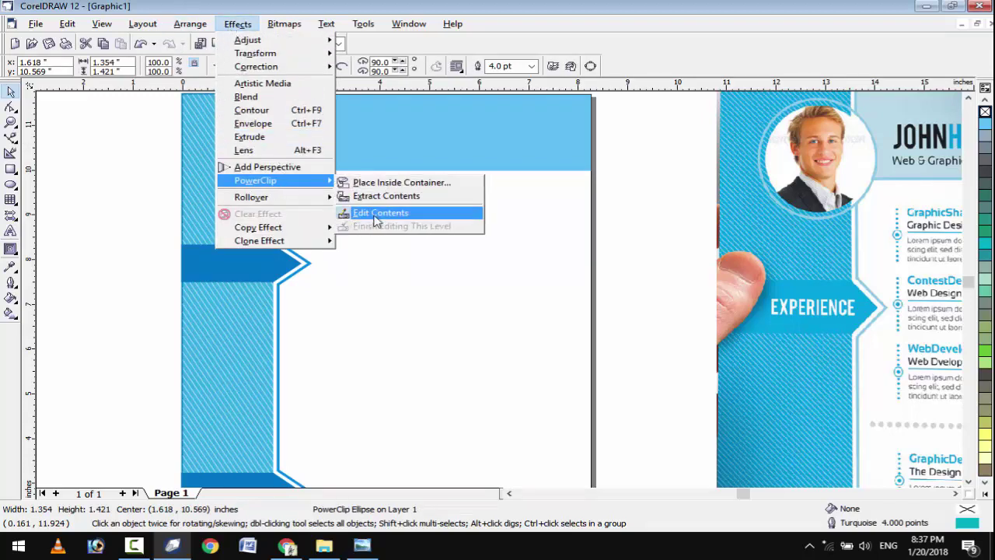
pyautogui.click(375, 211)
pyautogui.scroll(2, 240, 116)
pyautogui.click(334, 246)
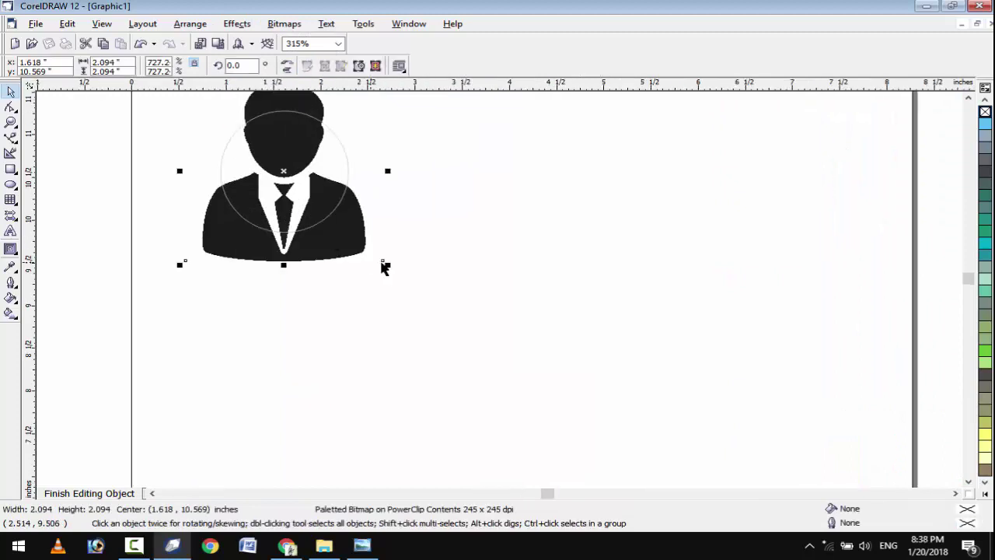
pyautogui.moveTo(378, 262); pyautogui.dragTo(302, 185)
pyautogui.click(301, 185)
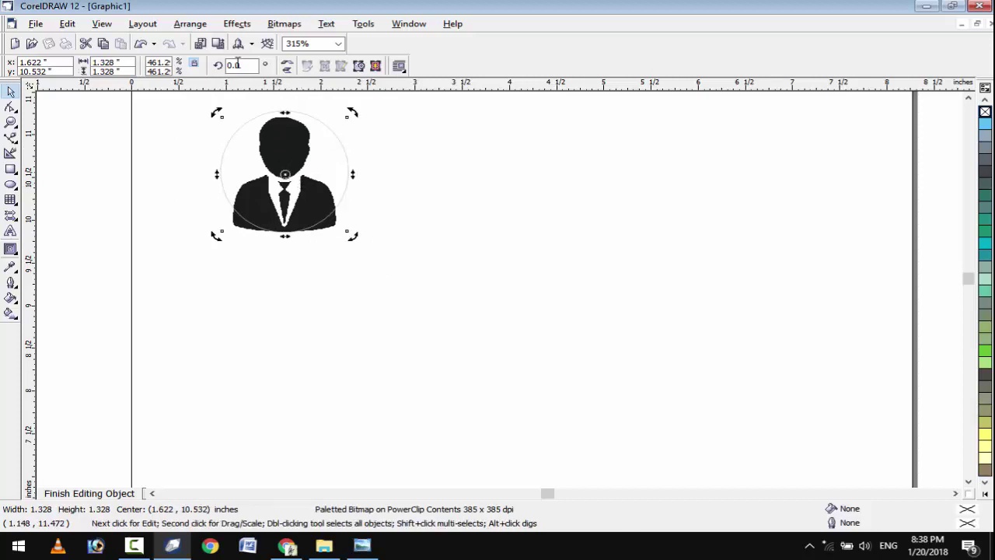
pyautogui.click(265, 167)
pyautogui.click(241, 28)
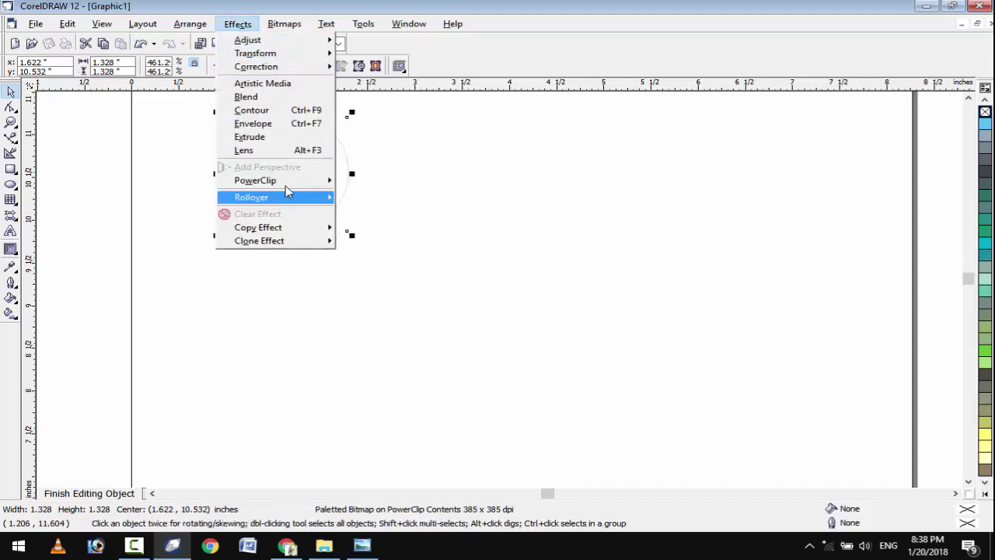
pyautogui.moveTo(292, 181)
pyautogui.click(381, 227)
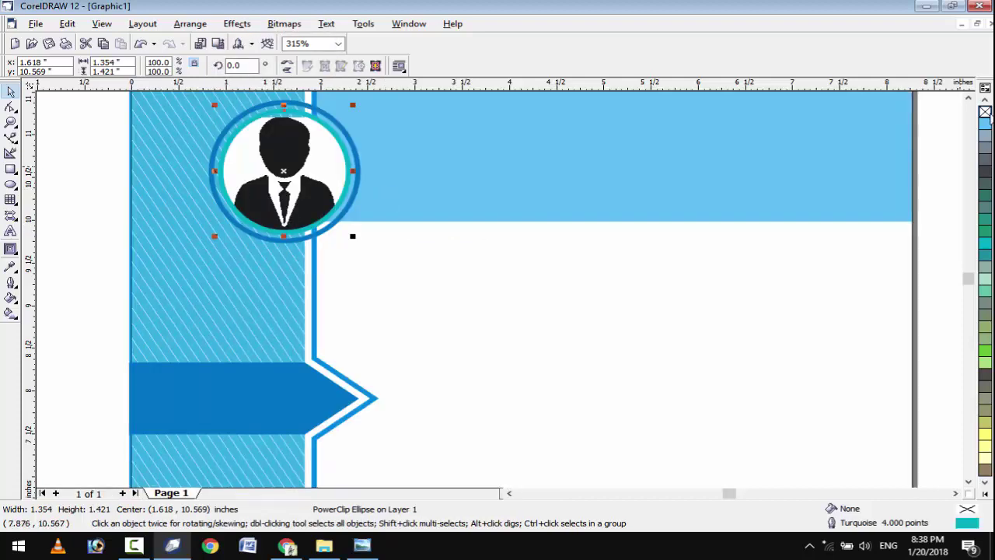
# - Remove the outline from the clipped photo circle and set the outer ring's outline width to 3 pt
pyautogui.rightClick(985, 112)
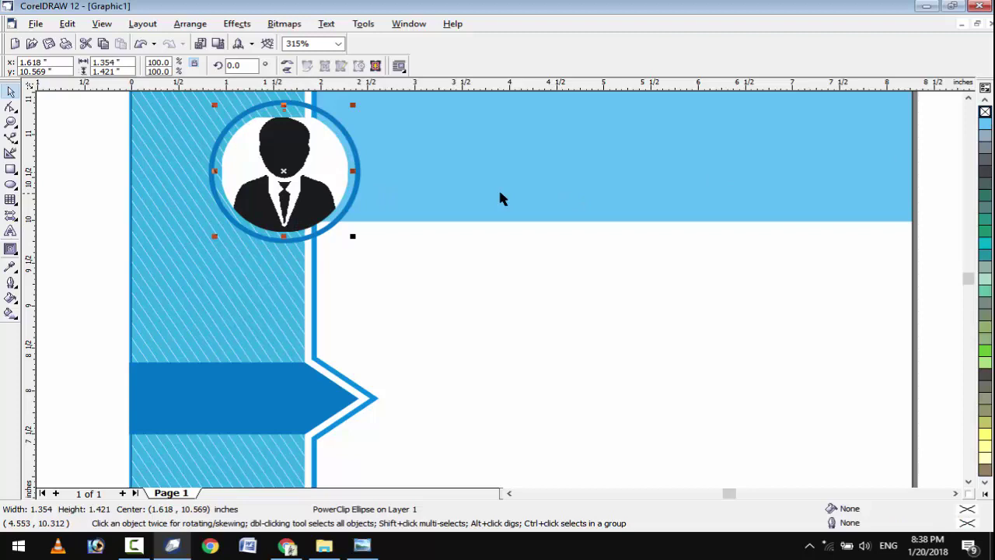
pyautogui.click(329, 235)
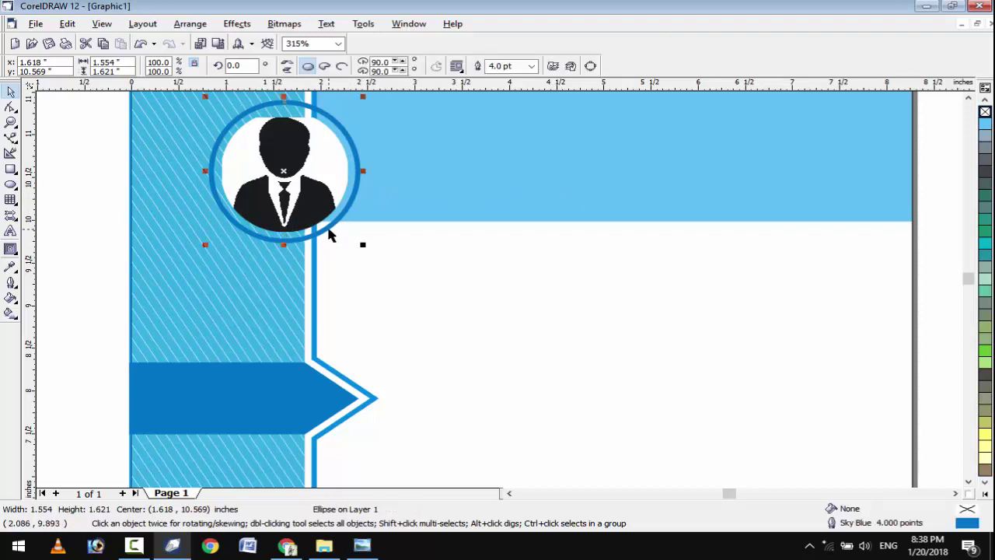
pyautogui.press('F12')
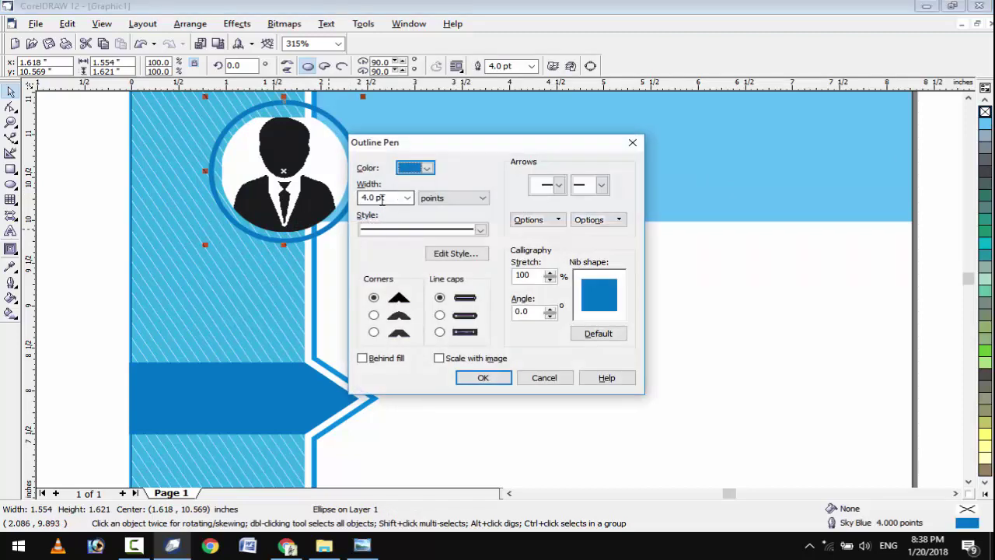
pyautogui.write('3')
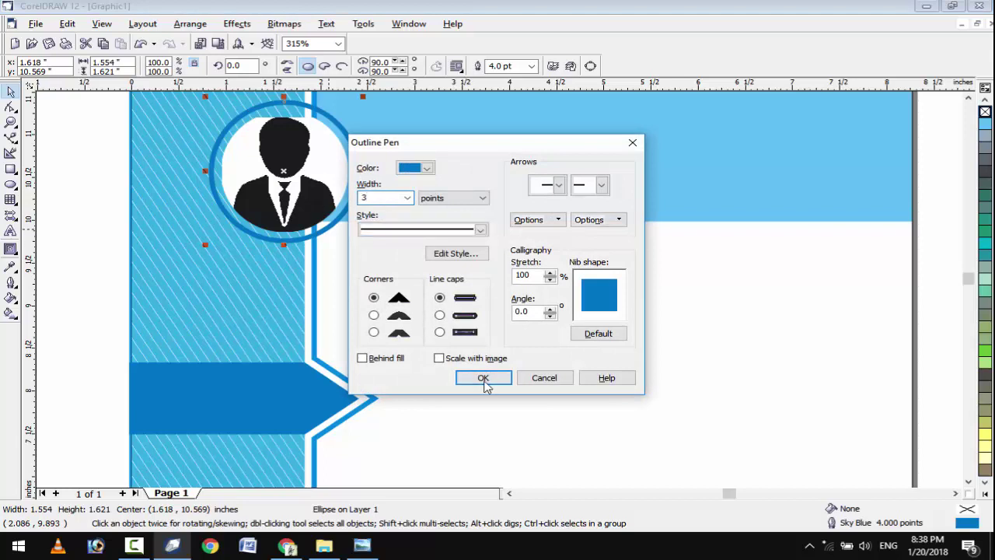
pyautogui.click(484, 380)
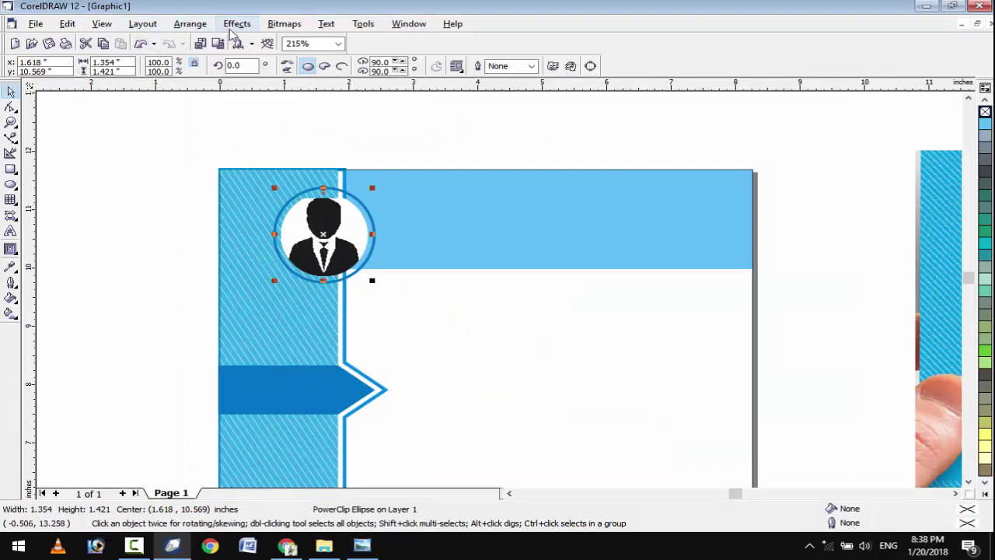
# - Edit the PowerClip contents again, enlarging the silhouette to about 1.45 by 1.48 inches to fill the circle, and finish editing
pyautogui.click(237, 23)
pyautogui.moveTo(296, 180)
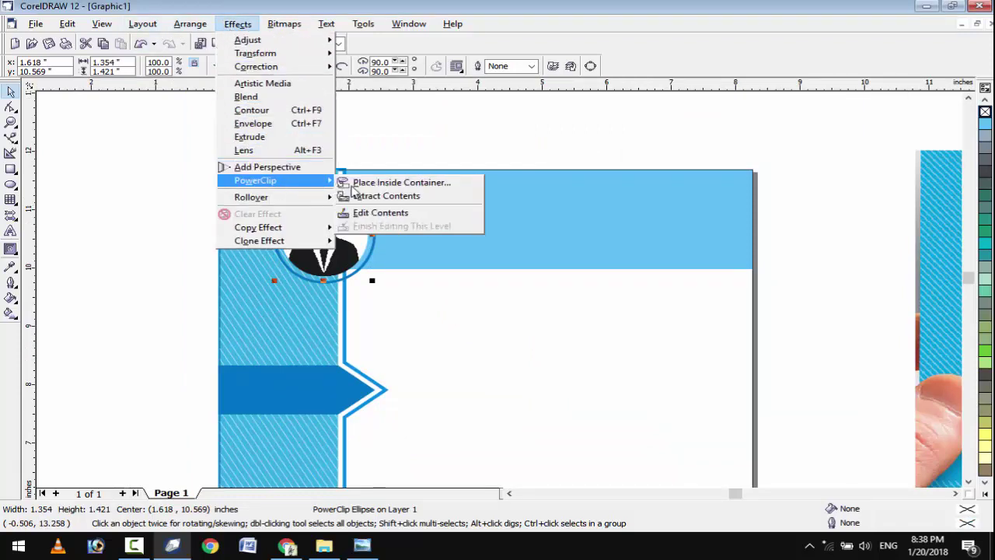
pyautogui.click(363, 213)
pyautogui.click(322, 220)
pyautogui.moveTo(321, 228); pyautogui.dragTo(324, 222)
pyautogui.scroll(1, 325, 222)
pyautogui.moveTo(267, 251); pyautogui.dragTo(262, 251)
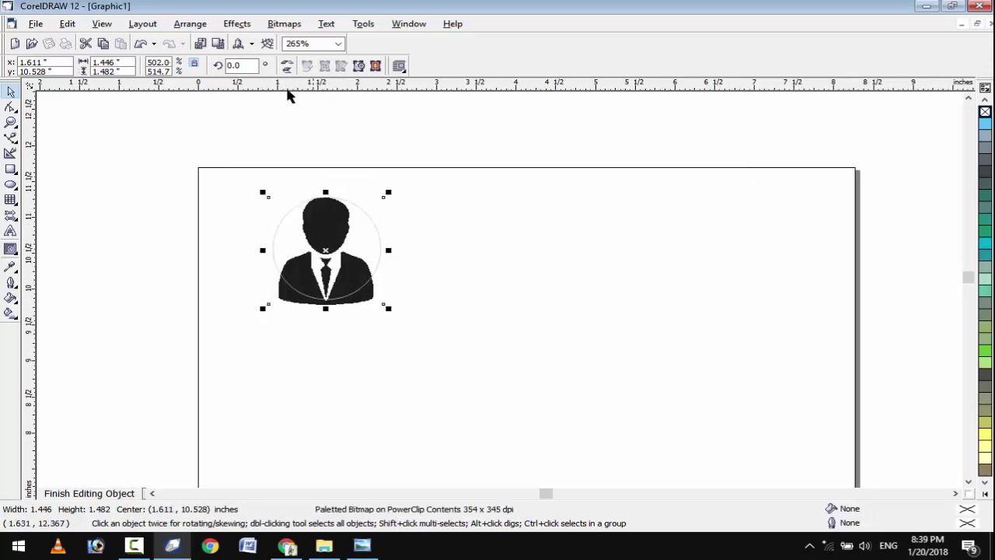
pyautogui.click(234, 25)
pyautogui.moveTo(270, 181)
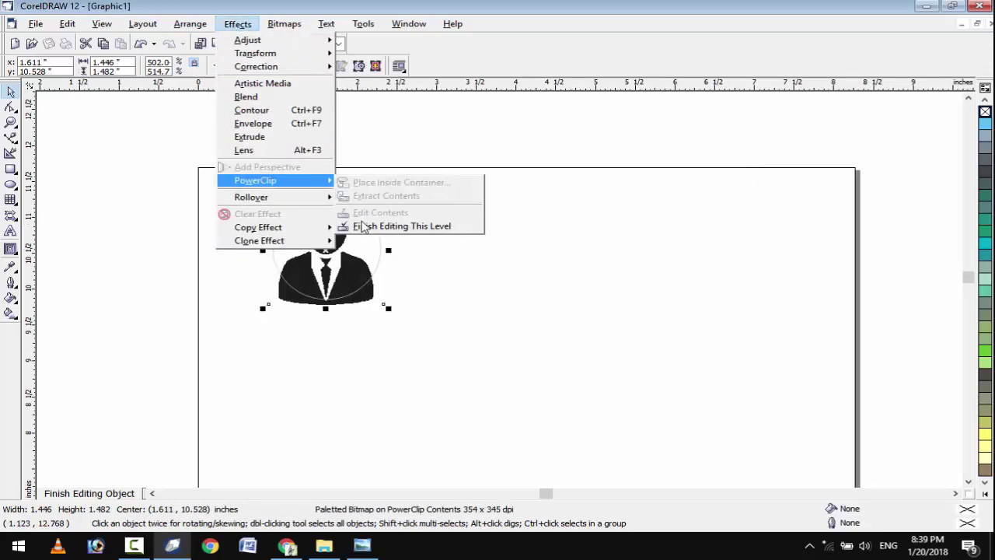
pyautogui.click(352, 227)
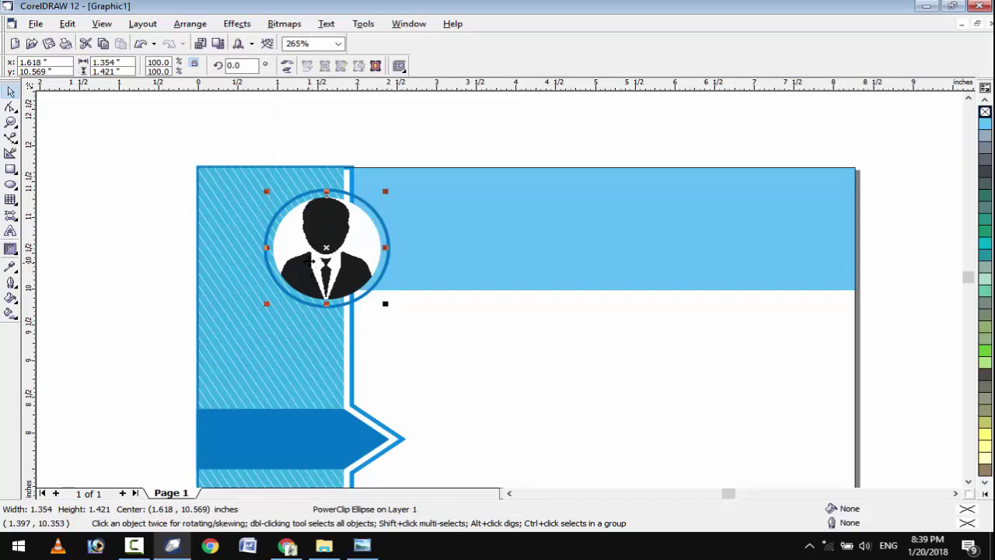
# - Group the clipped photo with its outer ring and move the group further onto the sidebar, centred at about X 1.295, Y 10.51 inches
pyautogui.moveTo(151, 140); pyautogui.dragTo(391, 301)
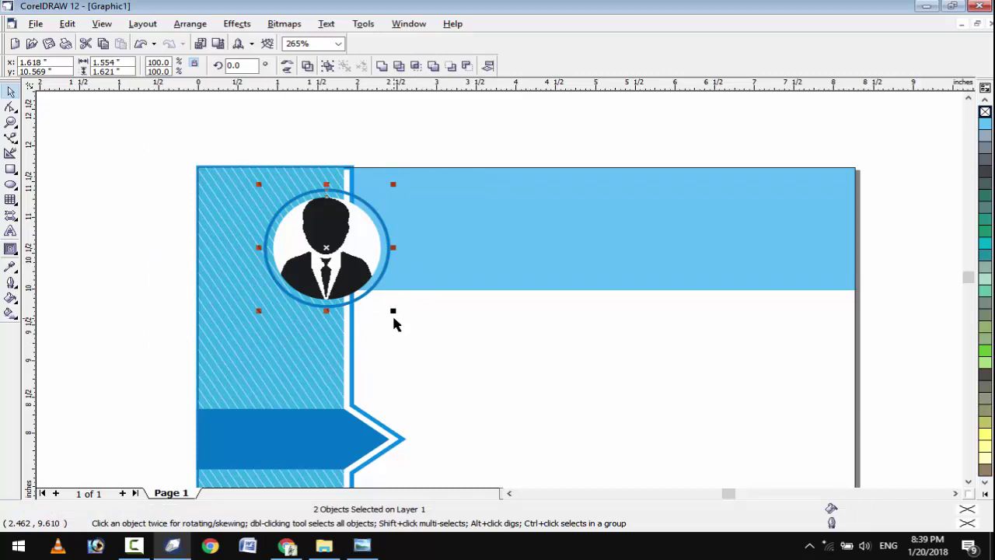
pyautogui.hotkey('ctrl', 'g')
pyautogui.moveTo(340, 283); pyautogui.dragTo(311, 261)
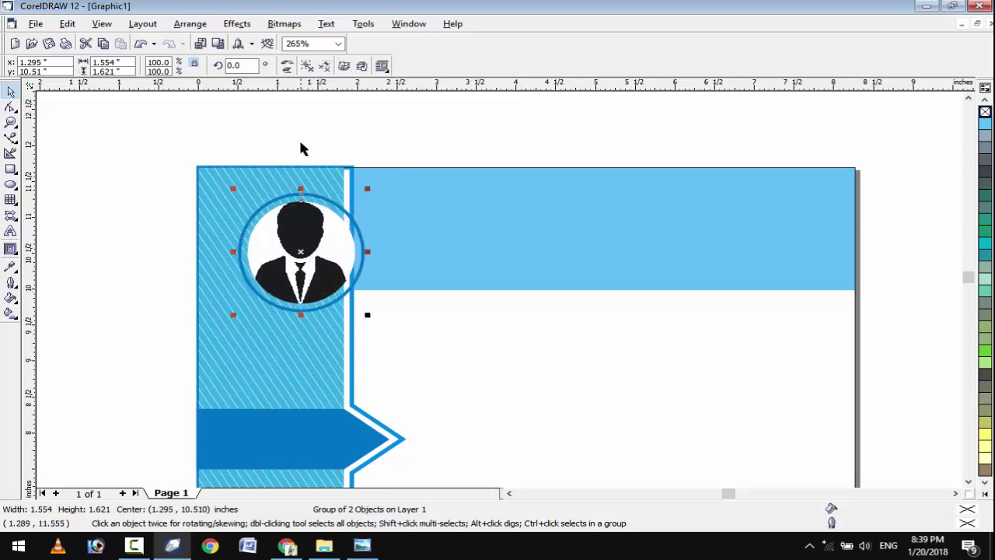
pyautogui.scroll(1, 300, 149)
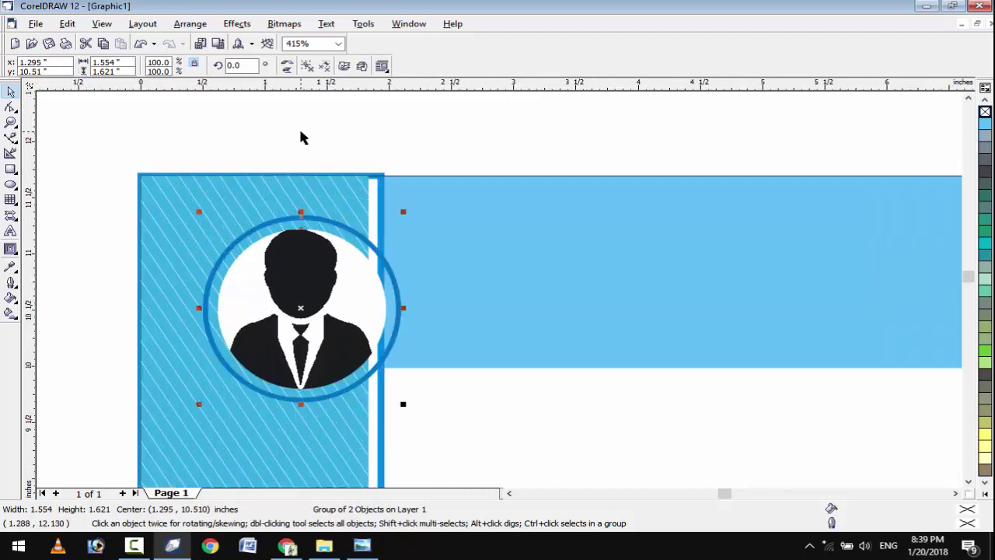
pyautogui.click(381, 187)
pyautogui.click(136, 208)
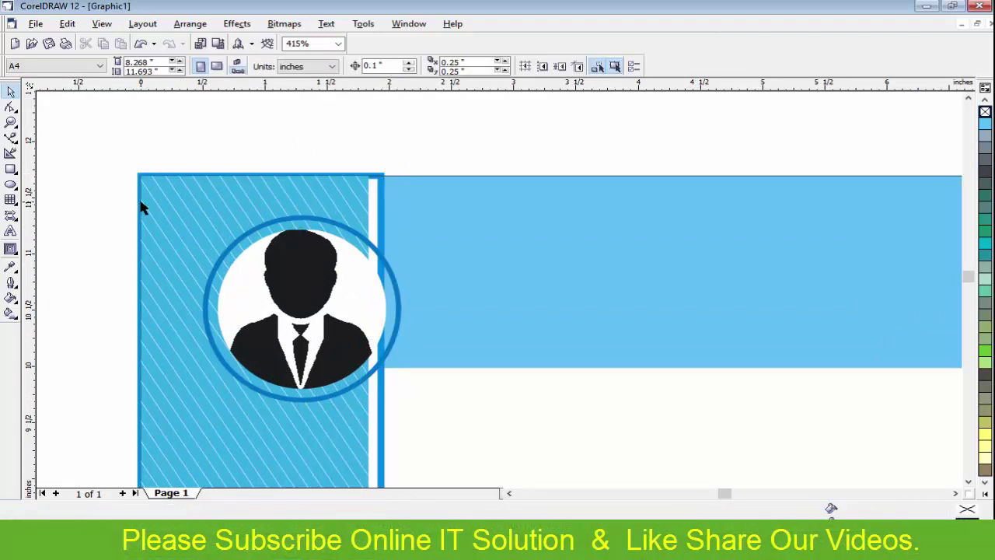
pyautogui.click(144, 204)
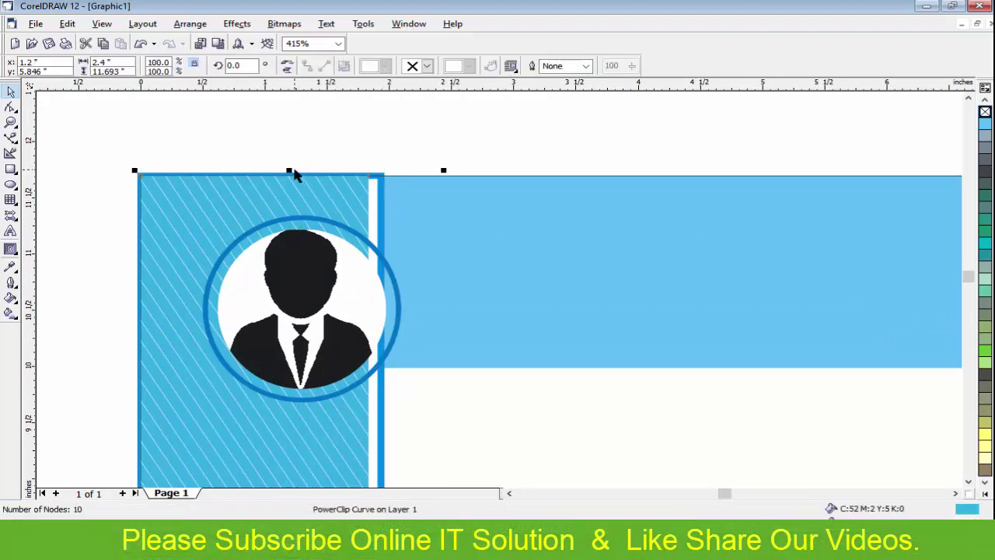
pyautogui.moveTo(289, 171); pyautogui.dragTo(365, 170)
# - Lower the top edge of the blue sidebar outline curve to the page's top edge, reducing its height to about 11.67 inches
pyautogui.click(381, 180)
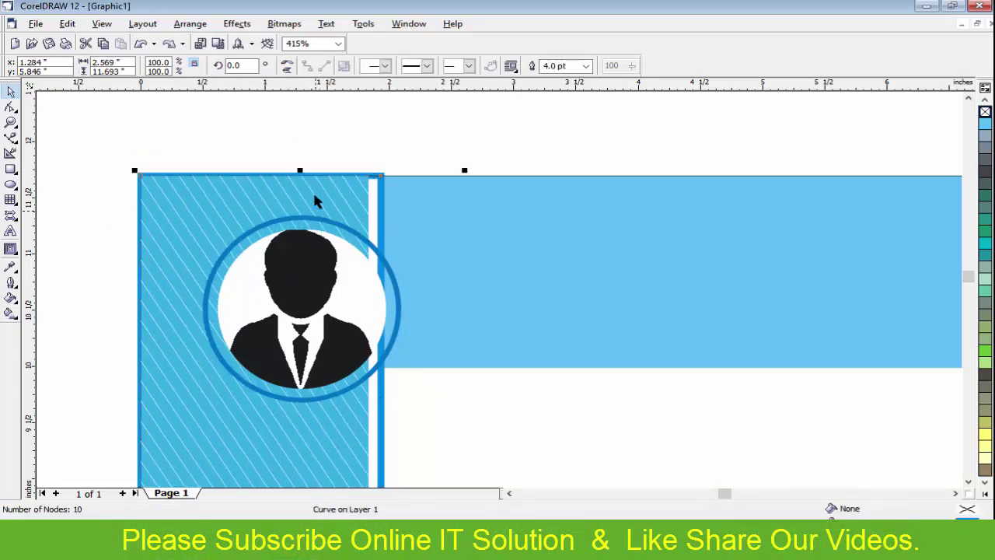
pyautogui.moveTo(300, 170); pyautogui.dragTo(300, 169)
pyautogui.moveTo(300, 171); pyautogui.dragTo(300, 173)
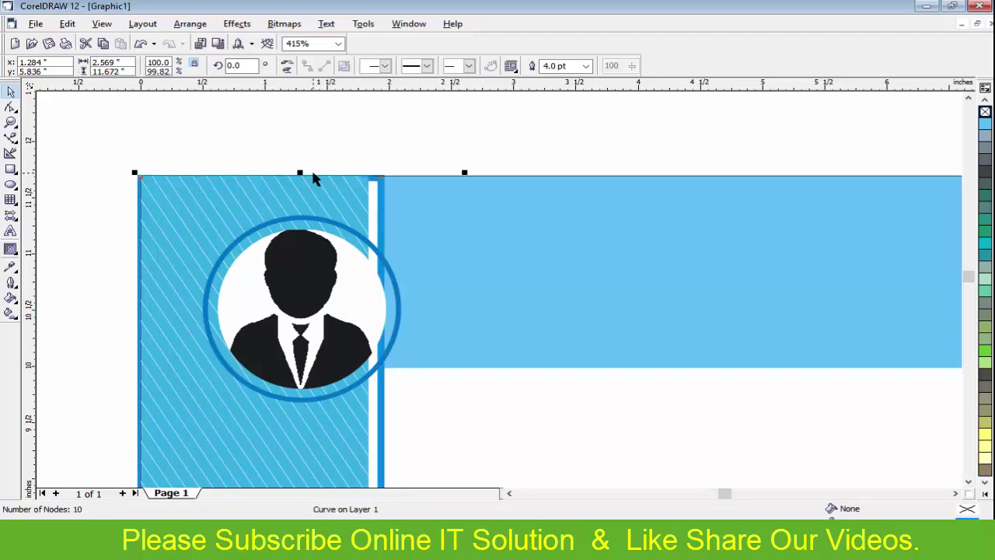
# - Raise the bottom edge of the blue sidebar outline curve to line up with the page's bottom edge
pyautogui.press('F4')
pyautogui.scroll(1, 225, 474)
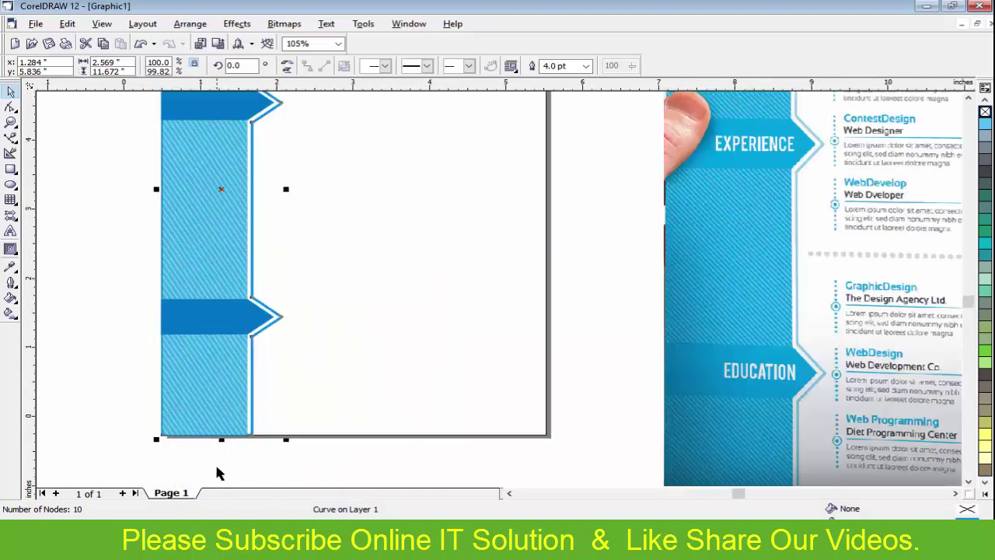
pyautogui.scroll(5, 202, 459)
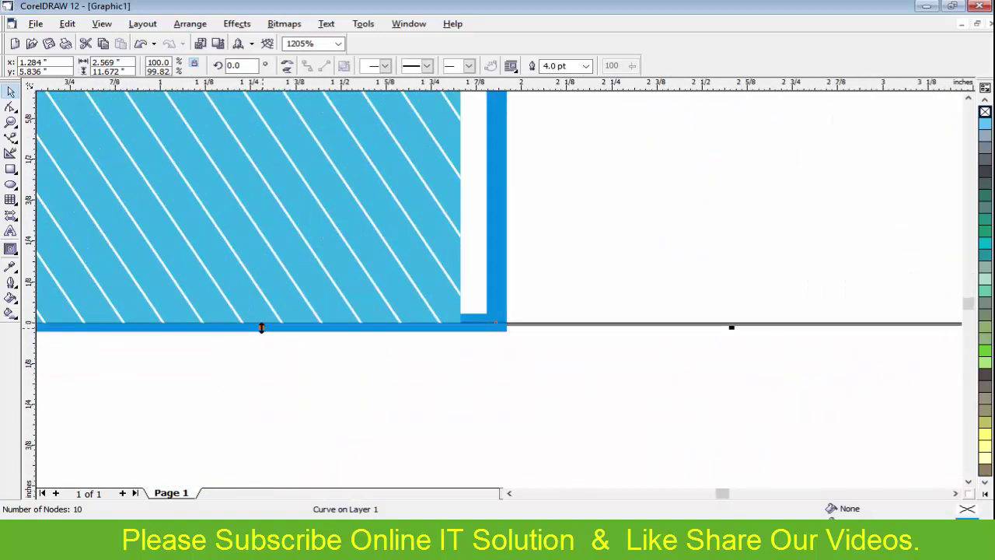